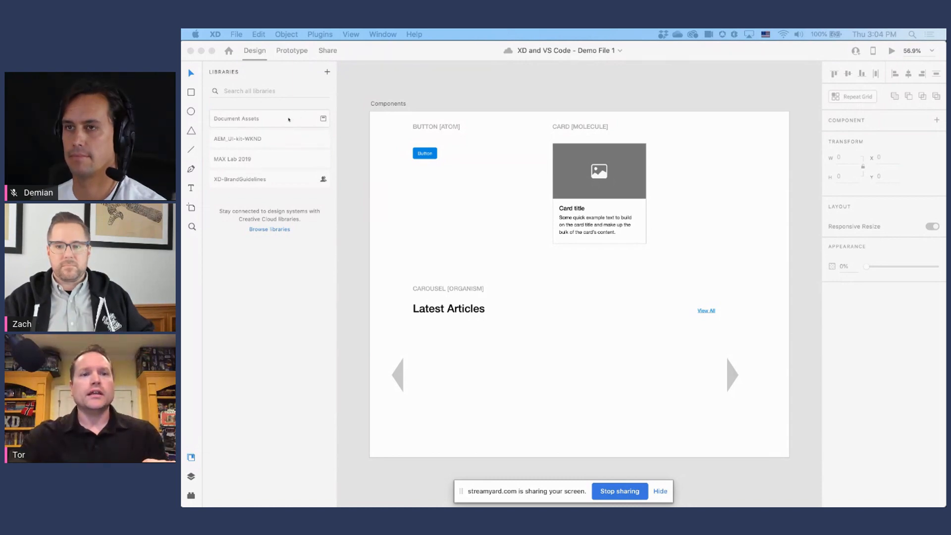
Step: Open the document assets and examine the button, card and carousel elements on the Components artboard
left_click(232, 119)
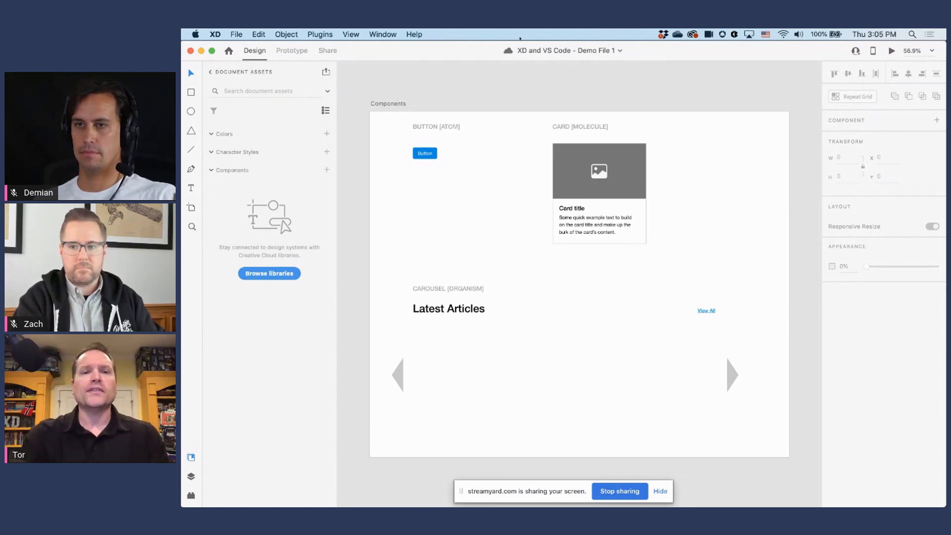
left_click(425, 153)
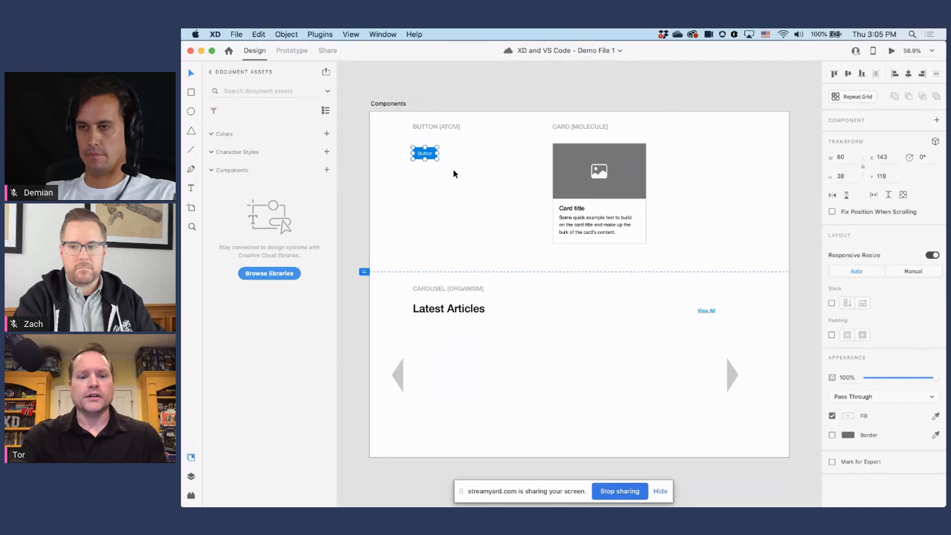
scroll(458, 158, "left", 2)
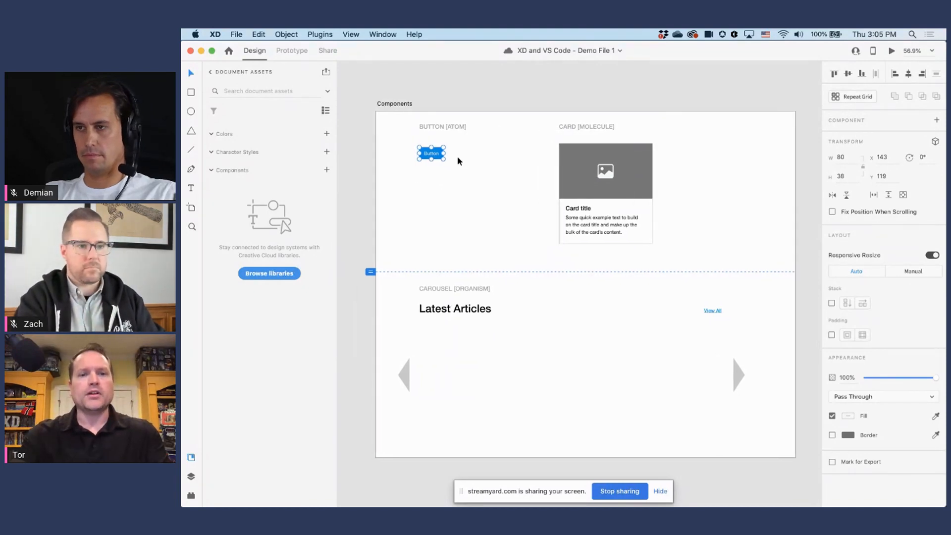
scroll(473, 164, "right", 1)
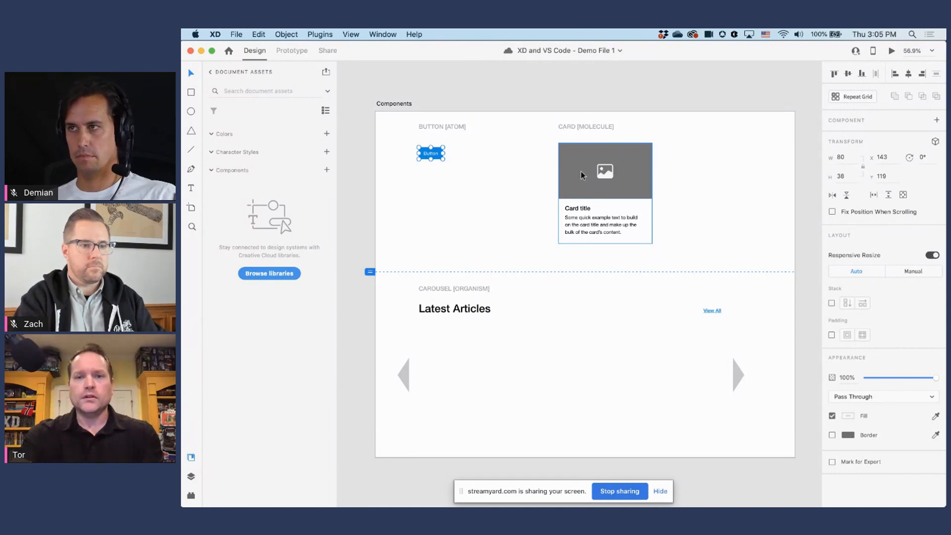
left_click_drag(400, 313, 762, 426)
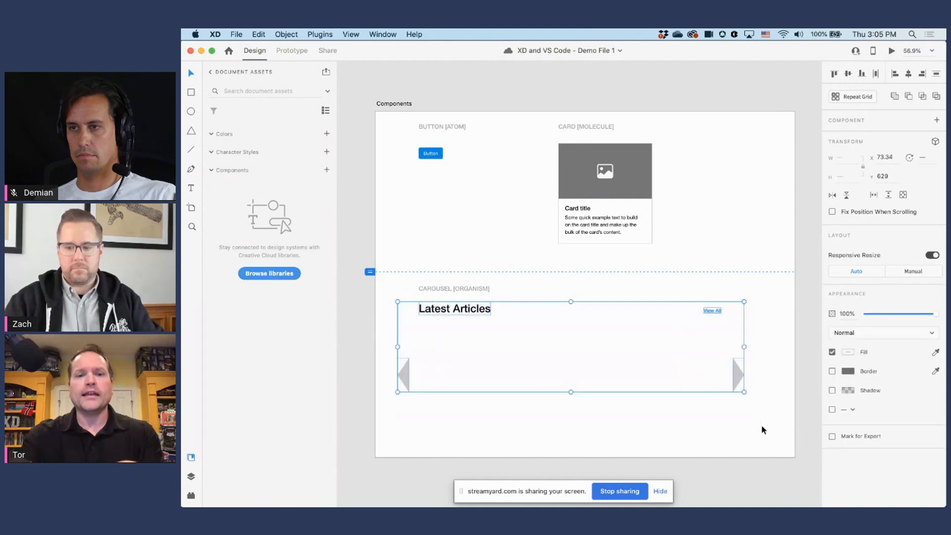
left_click(774, 377)
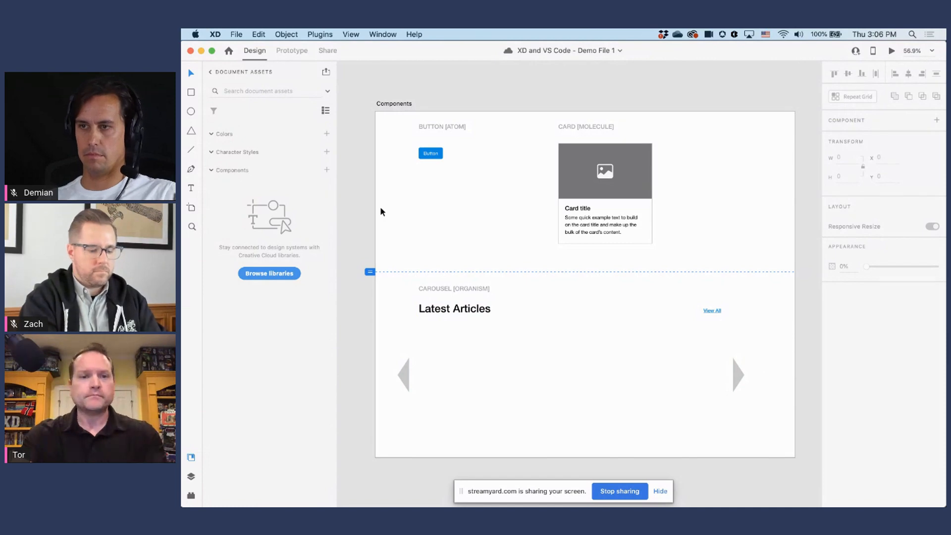
Step: List the artboard's layers and turn on padding for the Button group
key("super+space")
left_click_drag(406, 140, 471, 182)
scroll(555, 264, "down", 2)
left_click_drag(545, 236, 572, 241)
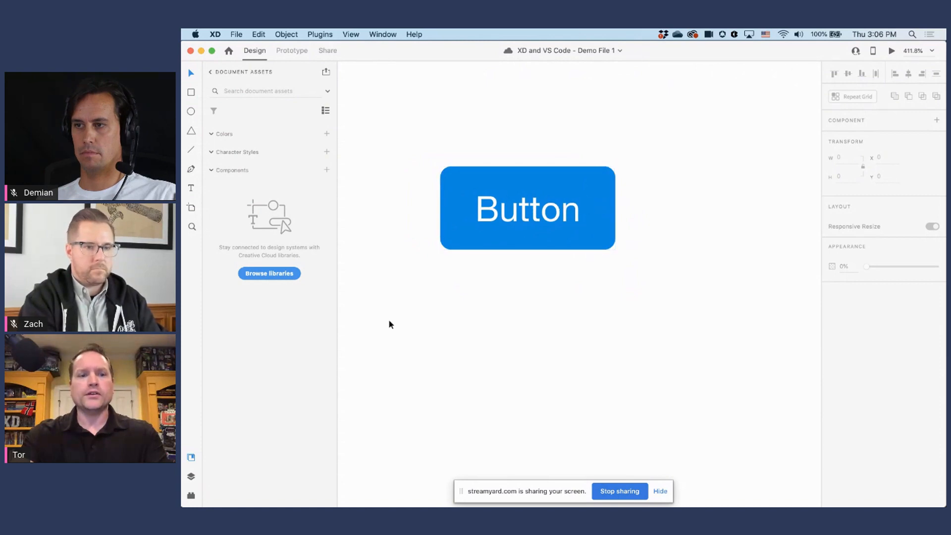
left_click(191, 477)
mouse_move(533, 237)
left_mouse_down()
mouse_move(540, 254)
mouse_move(548, 241)
left_mouse_up()
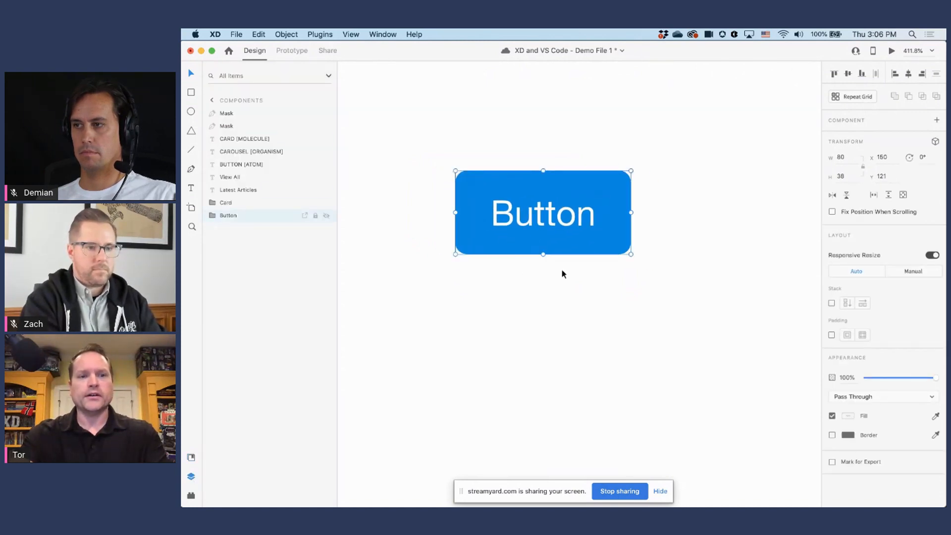
left_click(831, 335)
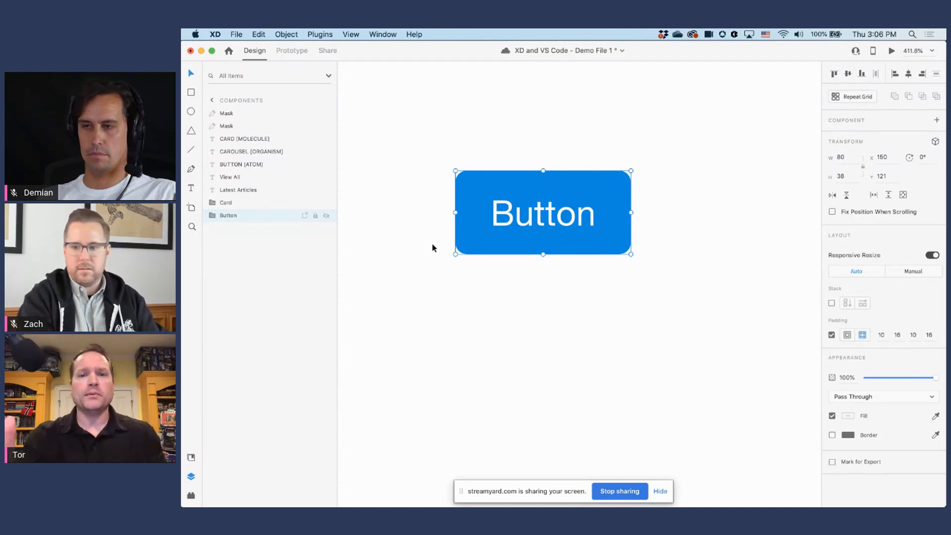
left_click(888, 336)
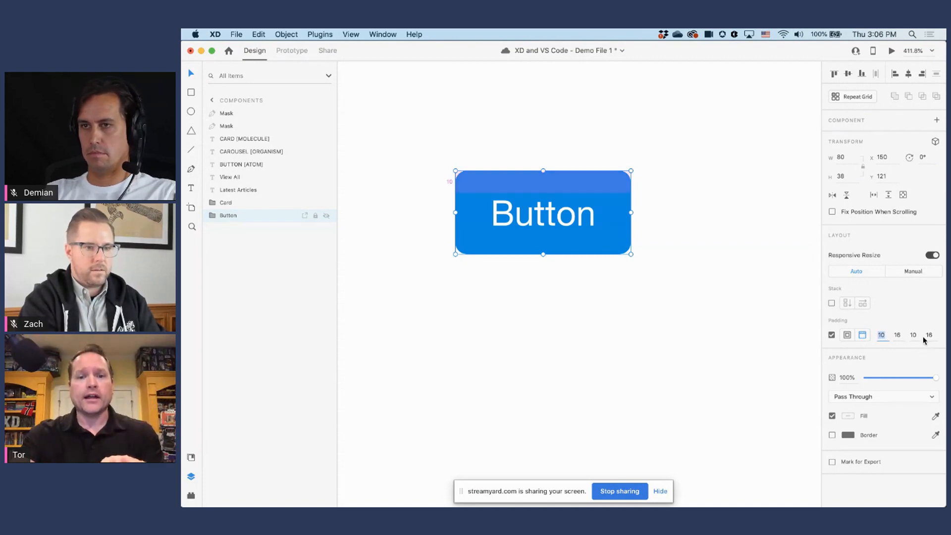
Step: Change the button's label text to "Submit"
left_click(563, 218)
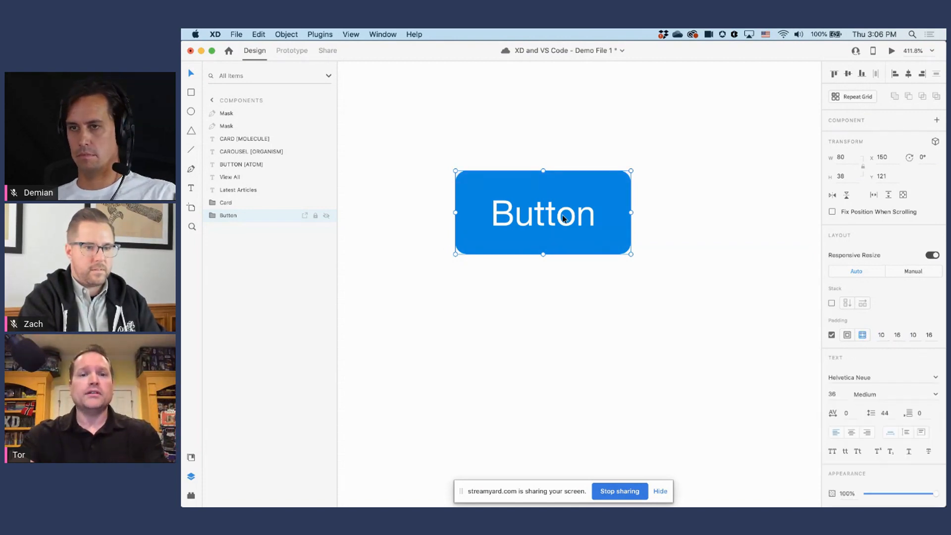
double_click(564, 219)
double_click(563, 216)
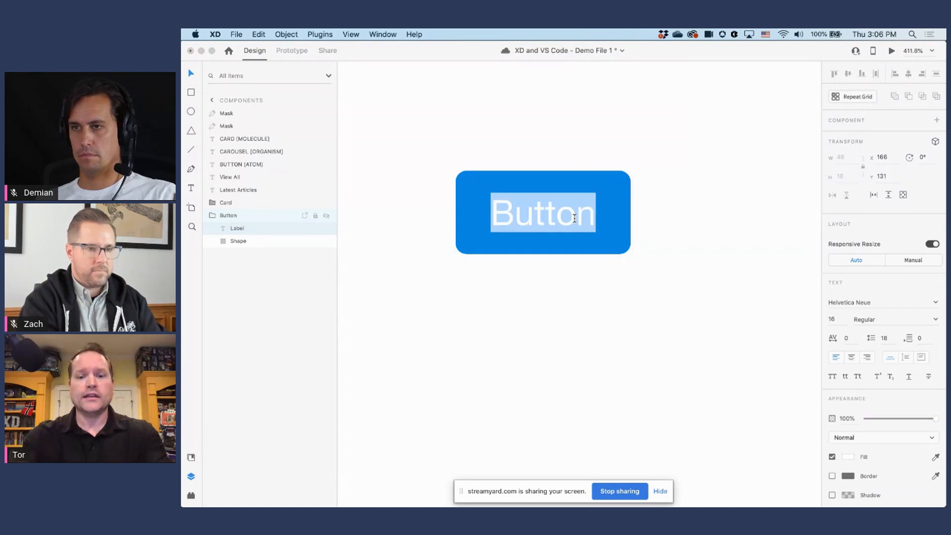
type("Submit")
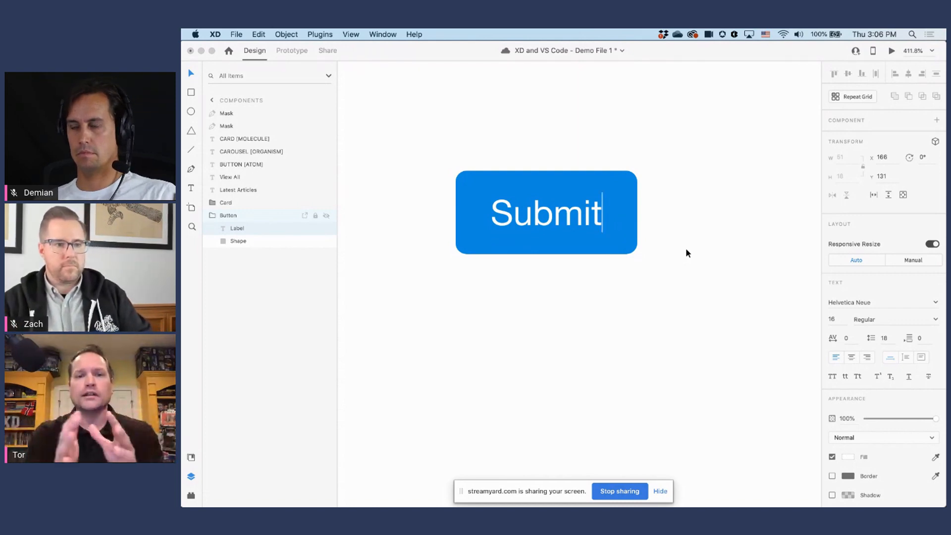
key("Escape")
left_click(627, 270)
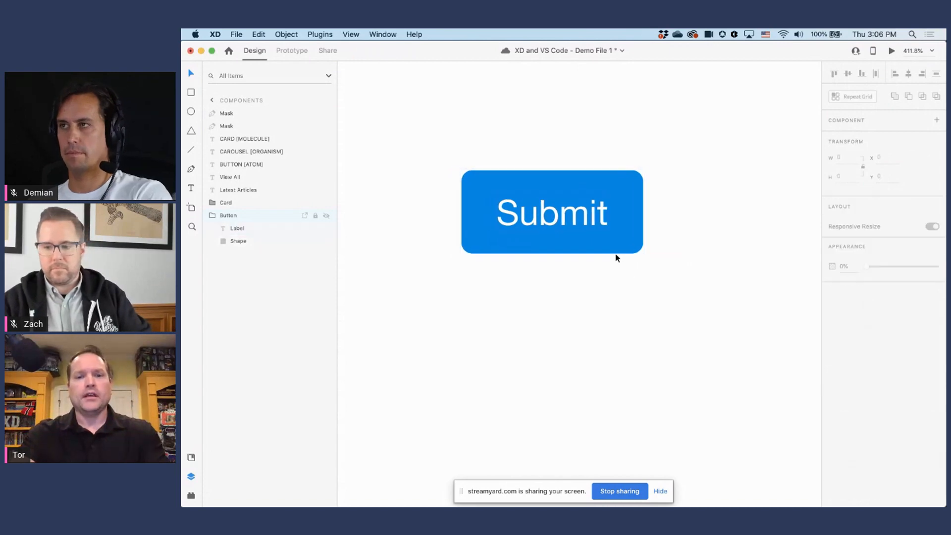
Step: Undo the change to the button's label text
left_click(609, 239, "alt+super")
left_click(609, 239, "alt+super")
scroll(597, 253, "up", 3)
scroll(597, 253, "right", 3)
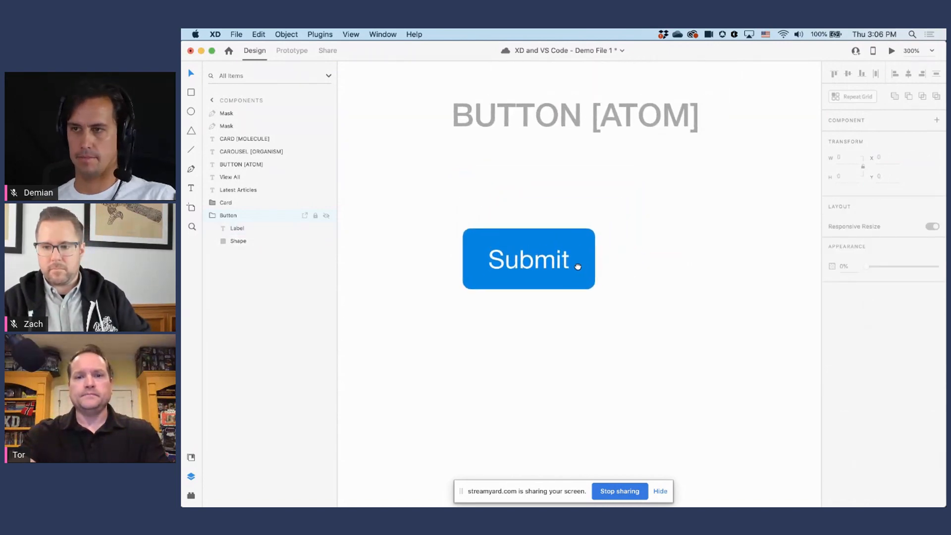
key("super+z")
key("super+z")
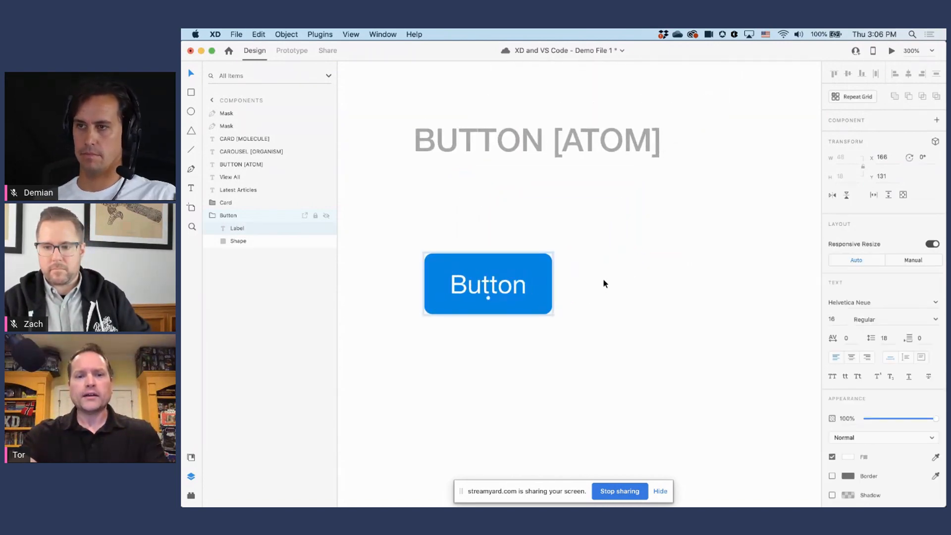
double_click(539, 276)
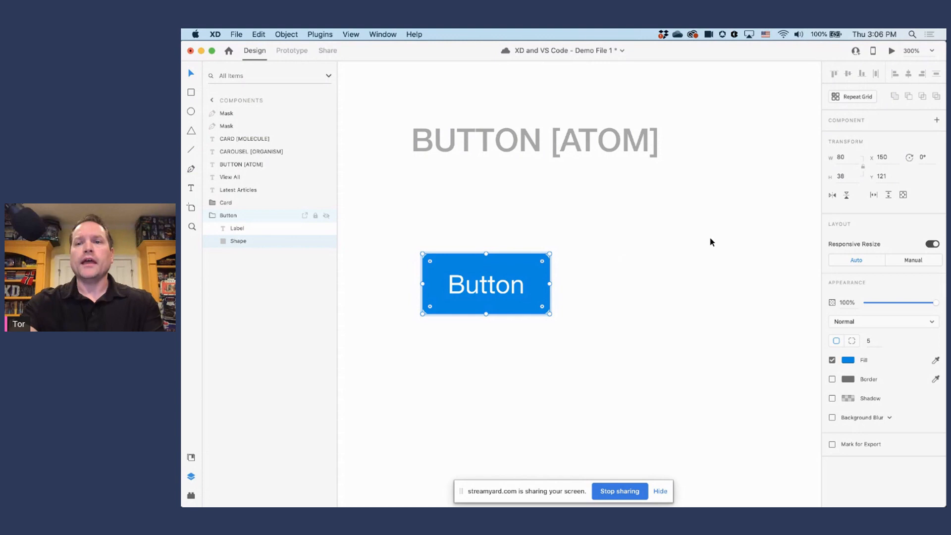
left_click(936, 121)
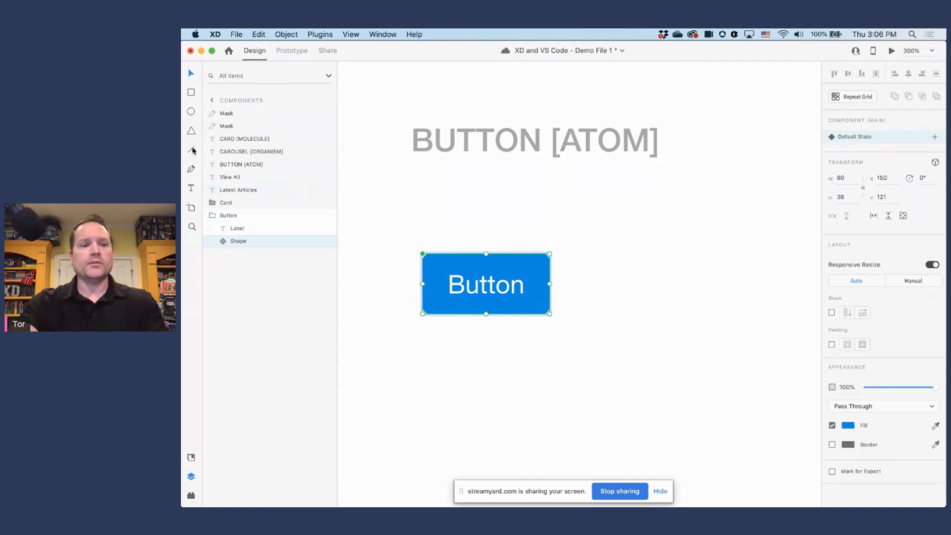
left_click(192, 459)
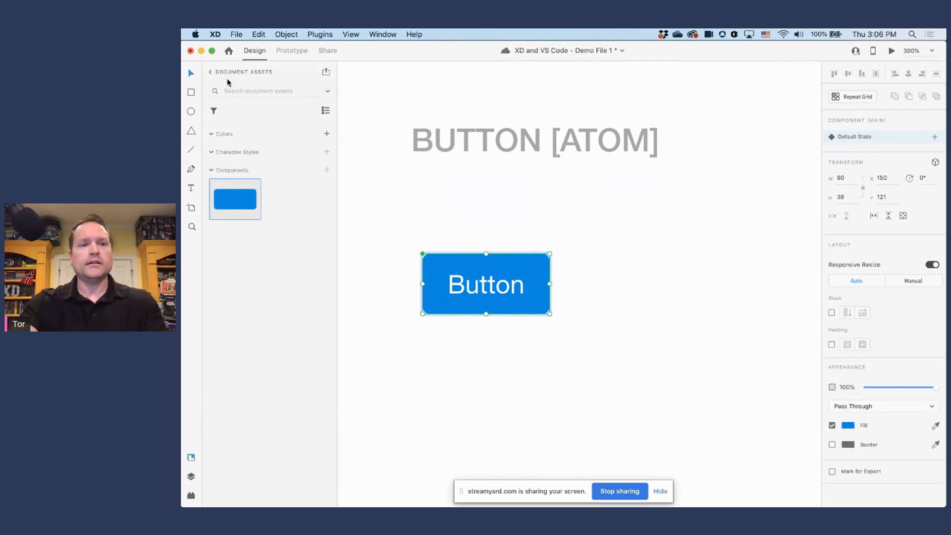
key("super+z")
Step: Make the whole Button group, label included, a component and move it up to about Y 103
left_click(582, 242)
left_click(516, 267)
mouse_move(520, 269)
left_mouse_down()
mouse_move(511, 259)
mouse_move(512, 271)
left_mouse_up()
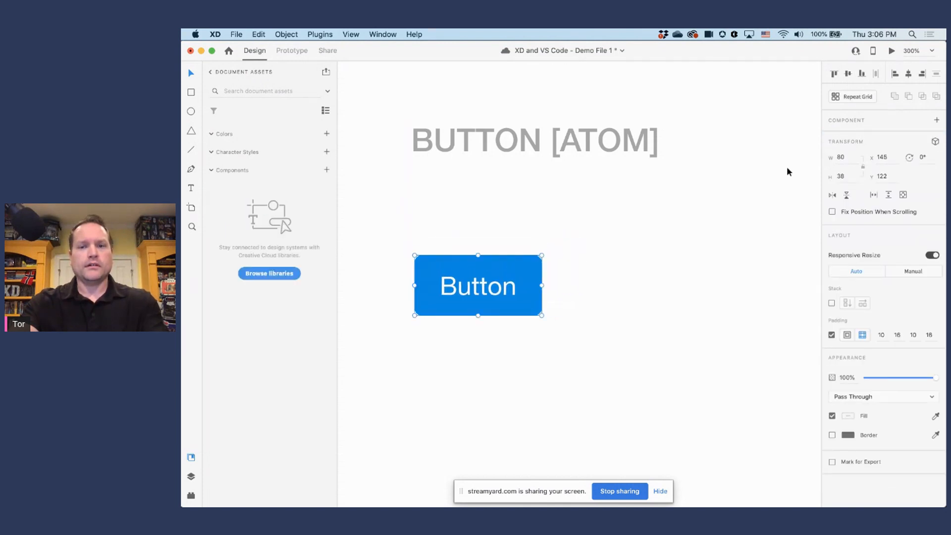
left_click(937, 121)
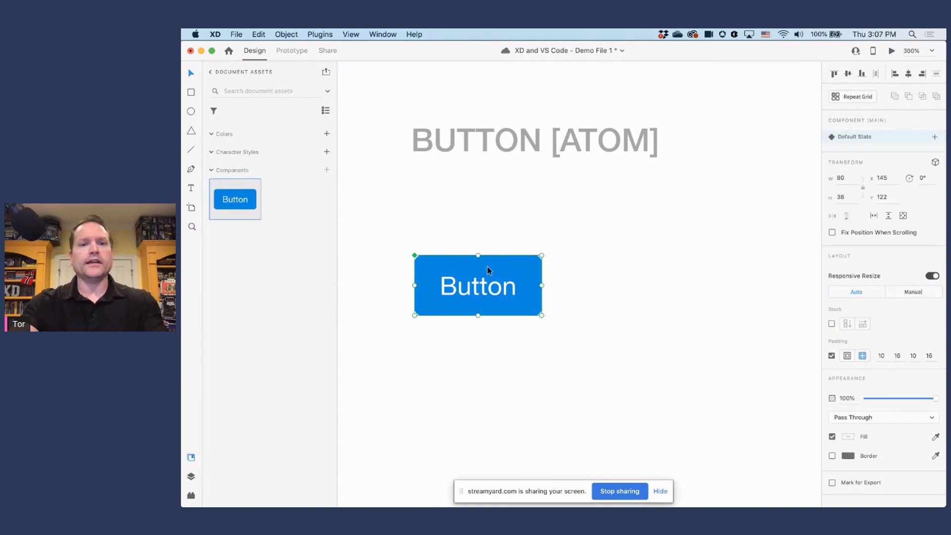
left_click_drag(488, 270, 489, 240)
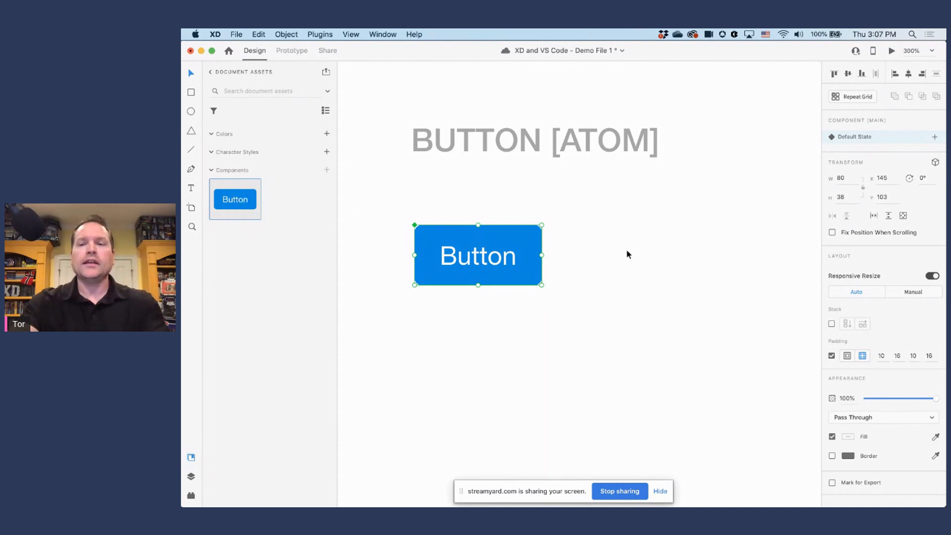
Step: Duplicate the button component twice to form an evenly spaced horizontal row of three buttons
left_click(420, 235)
left_click(421, 236)
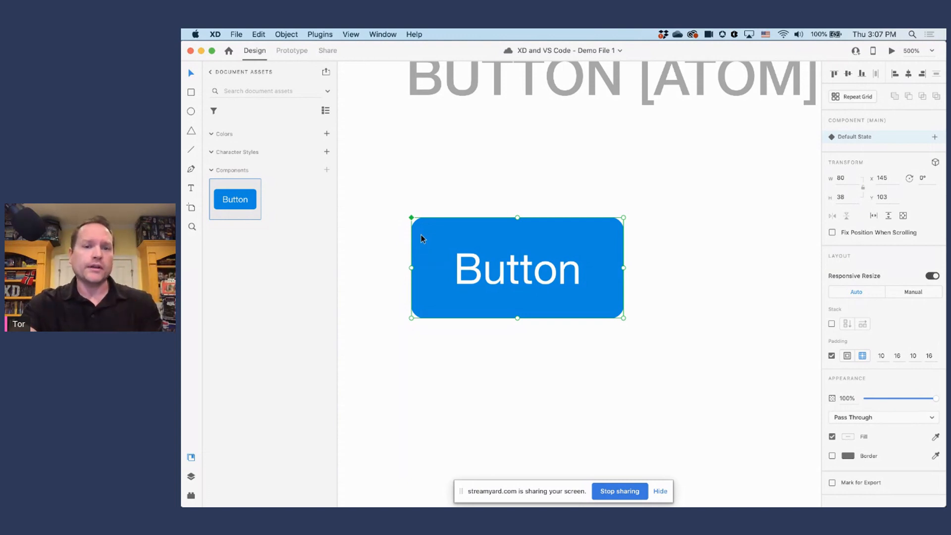
scroll(440, 235, "down", 4)
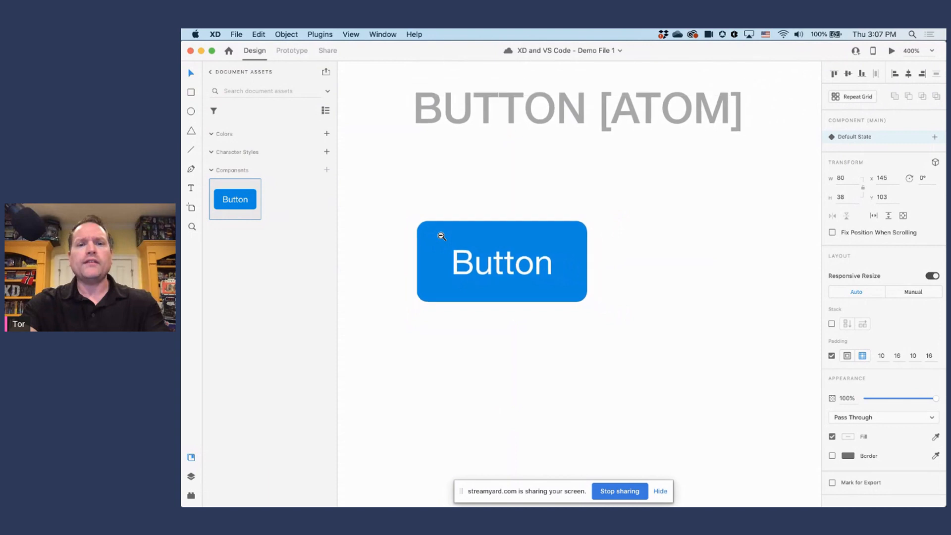
left_click_drag(483, 265, 731, 253)
left_click_drag(710, 288, 645, 309)
Step: Compare the main button component with the middle button instance
left_click(477, 268)
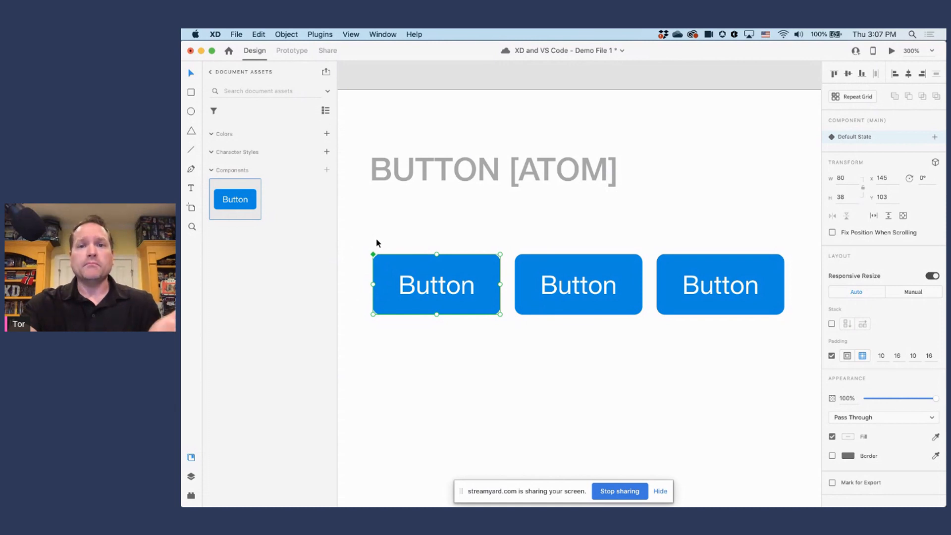
left_click(536, 270)
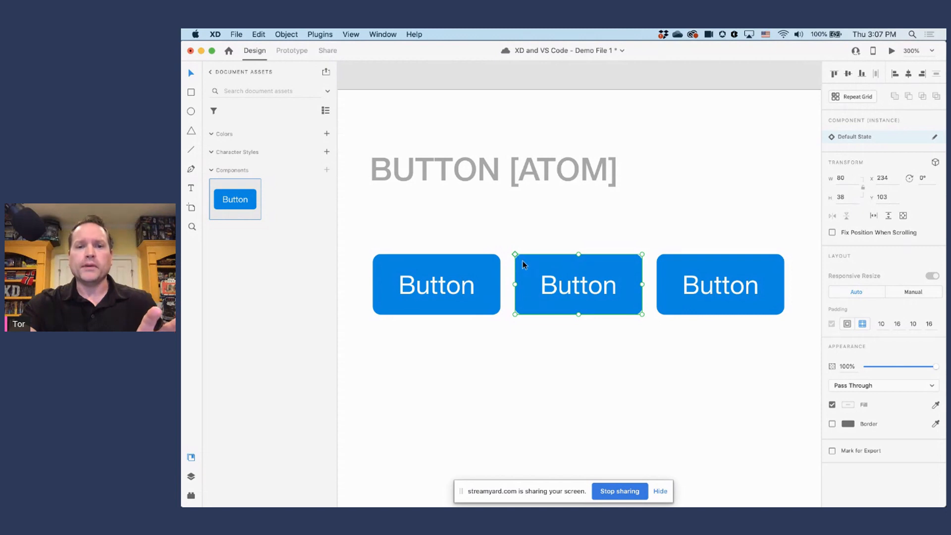
left_click(388, 256)
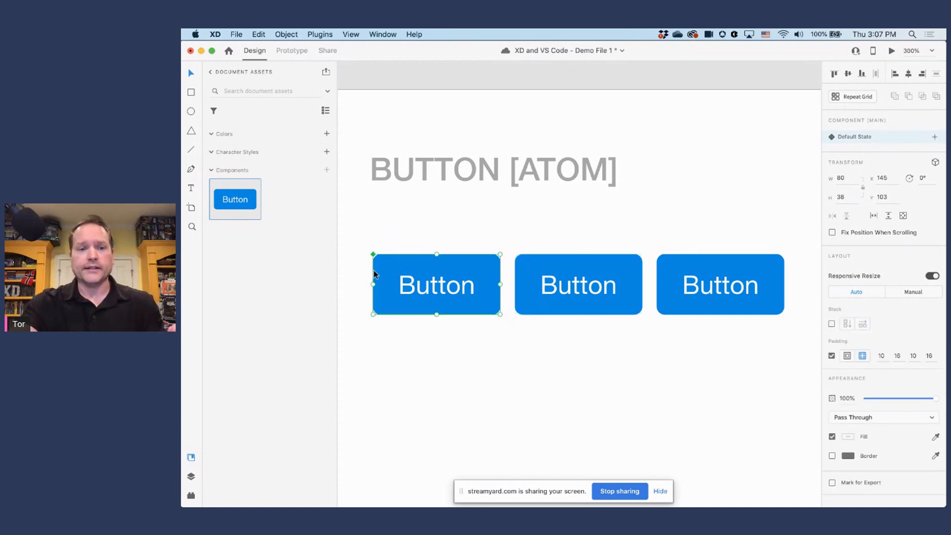
Step: Change the fill of the main button component's background shape to green #41E310
double_click(483, 267)
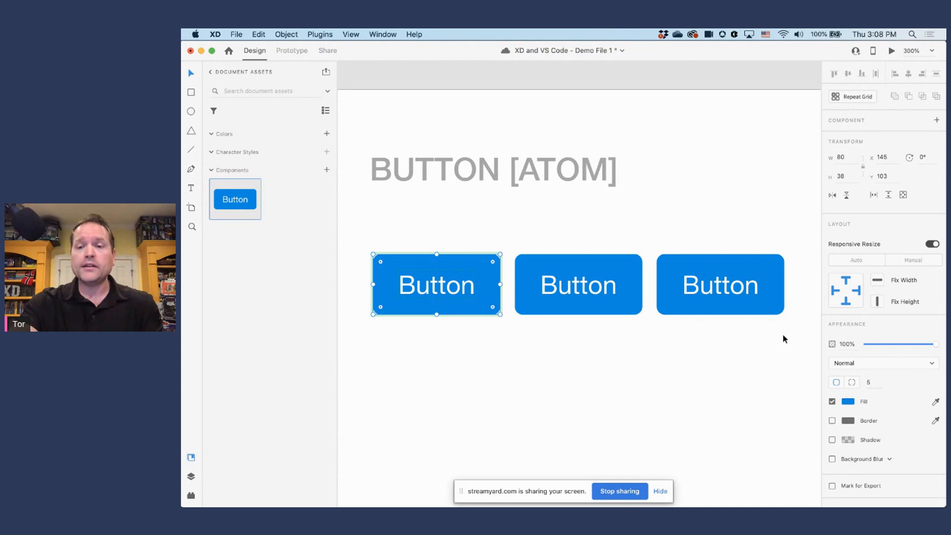
left_click(848, 402)
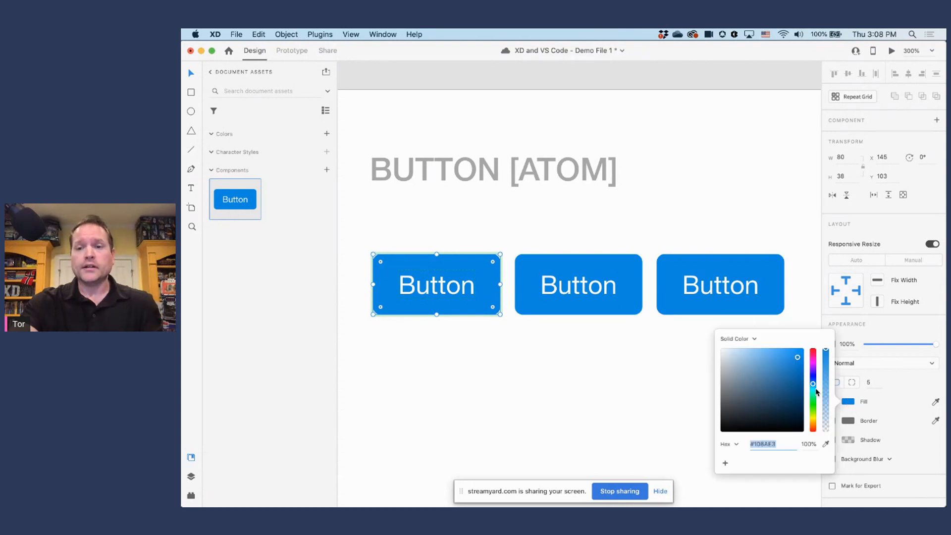
left_click(812, 408)
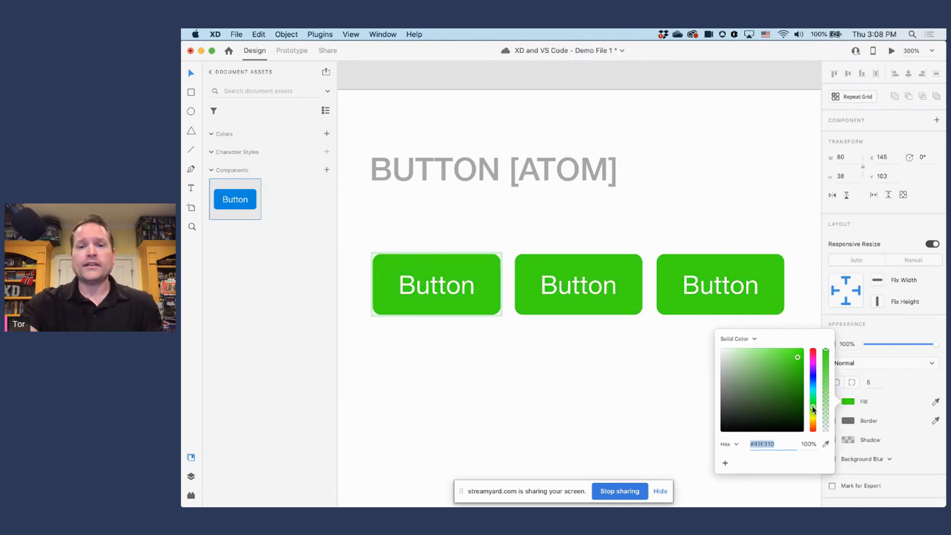
left_click(652, 367)
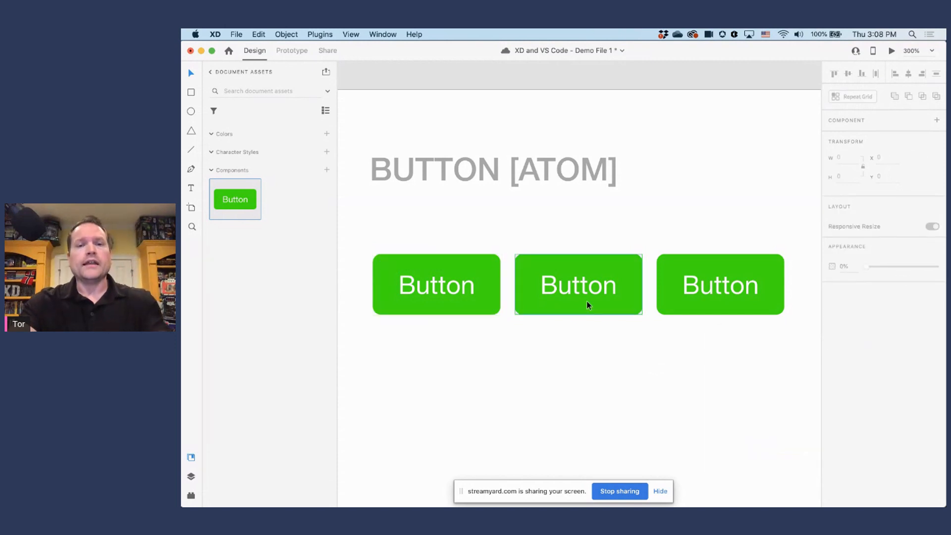
Step: Override the fill of the middle button instance's background shape with magenta
left_click(621, 268)
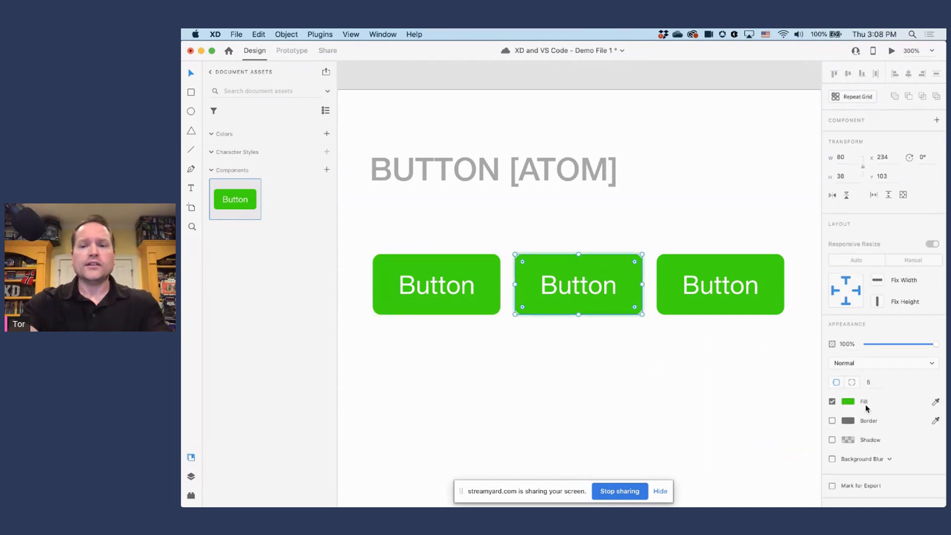
left_click(848, 401)
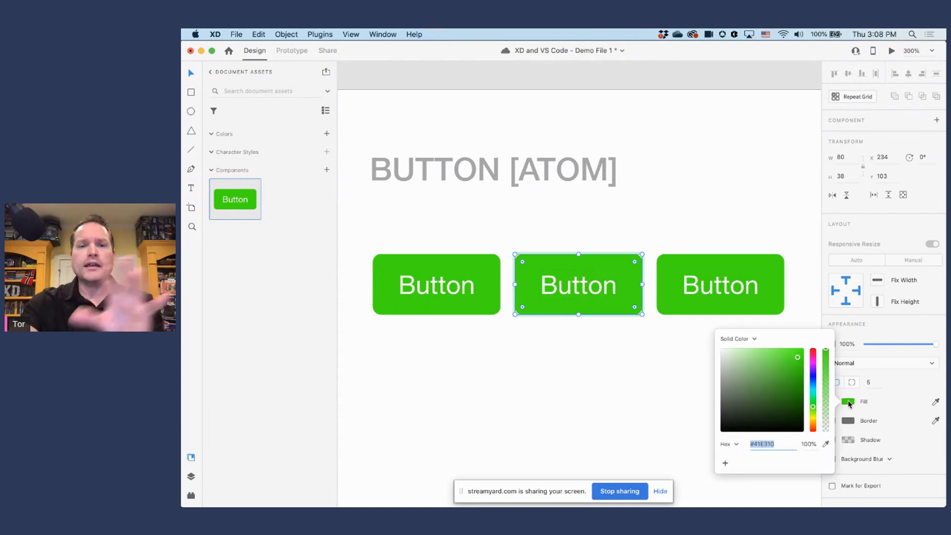
left_click_drag(814, 396, 813, 361)
left_click(673, 363)
left_click(669, 364)
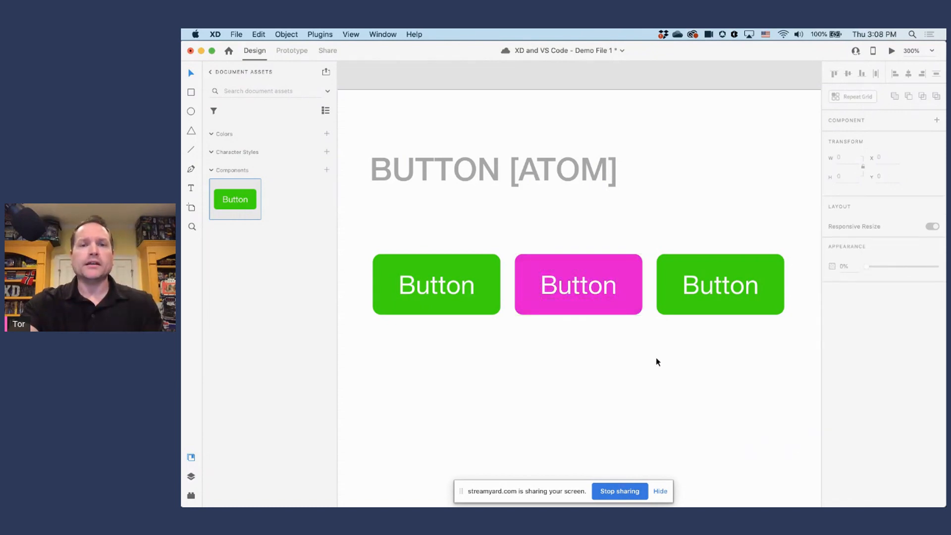
Step: Change the fill of the main button component's background shape to blue #1028E3
left_click(484, 268)
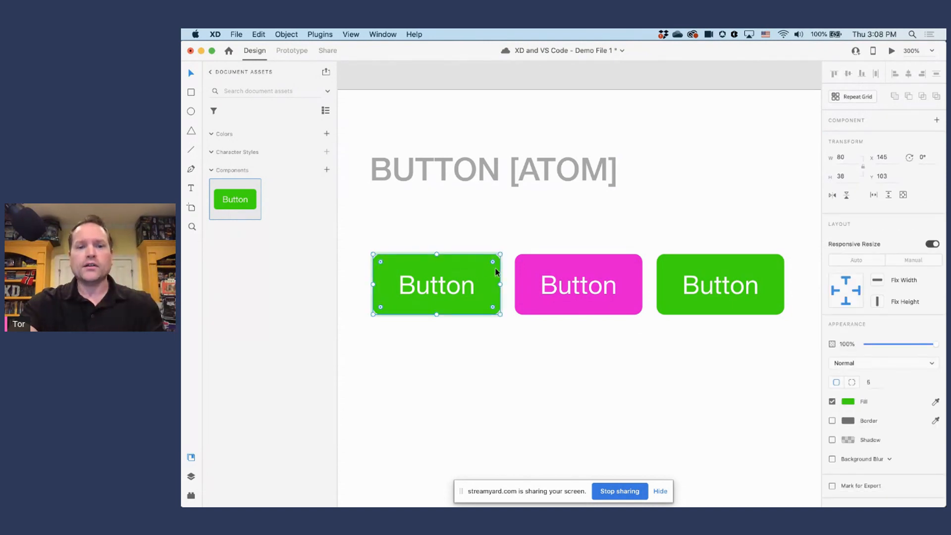
left_click(848, 402)
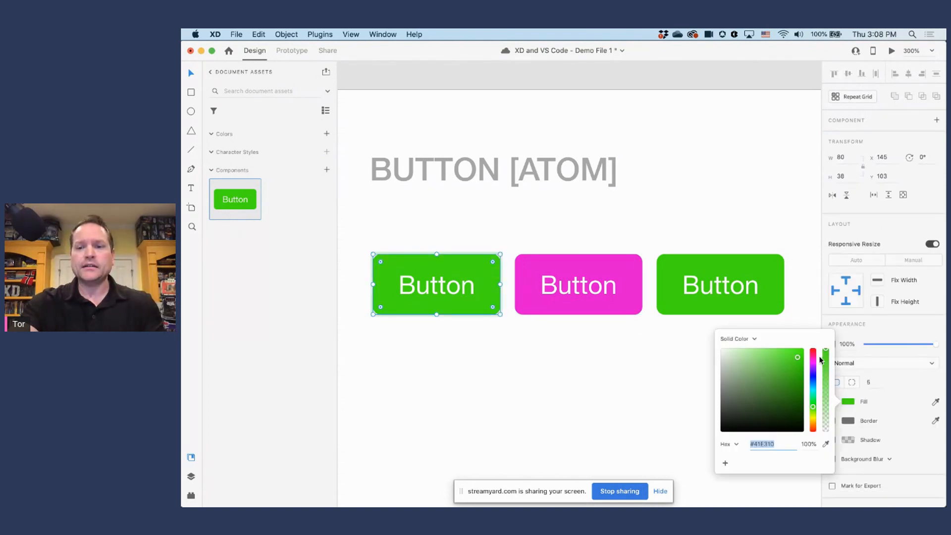
left_click(813, 377)
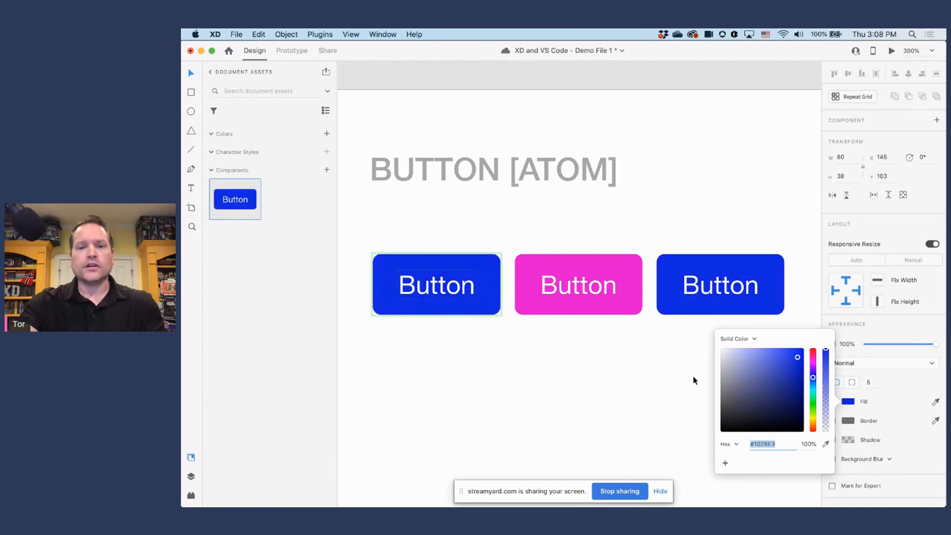
left_click(642, 381)
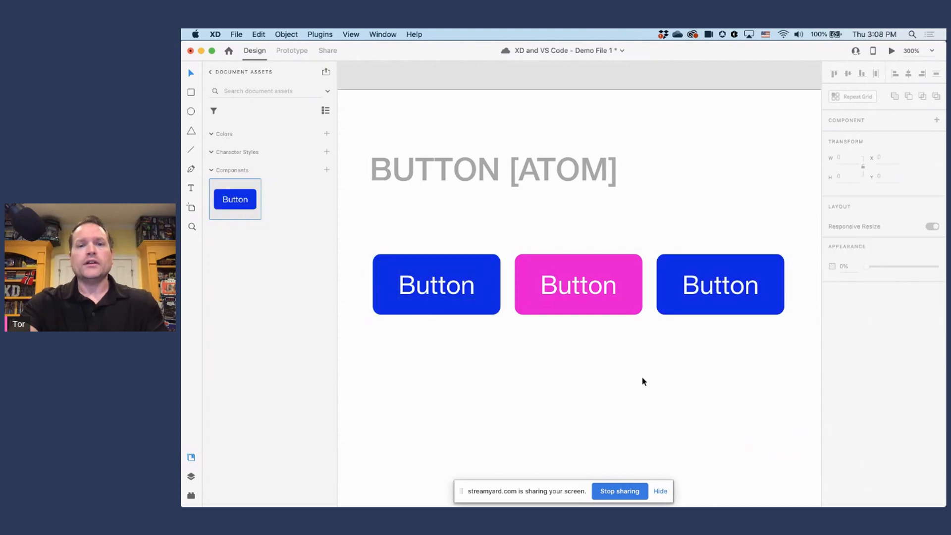
Step: Compare the outer and middle button instances, and reset the magenta middle instance to its main state
left_click(683, 266)
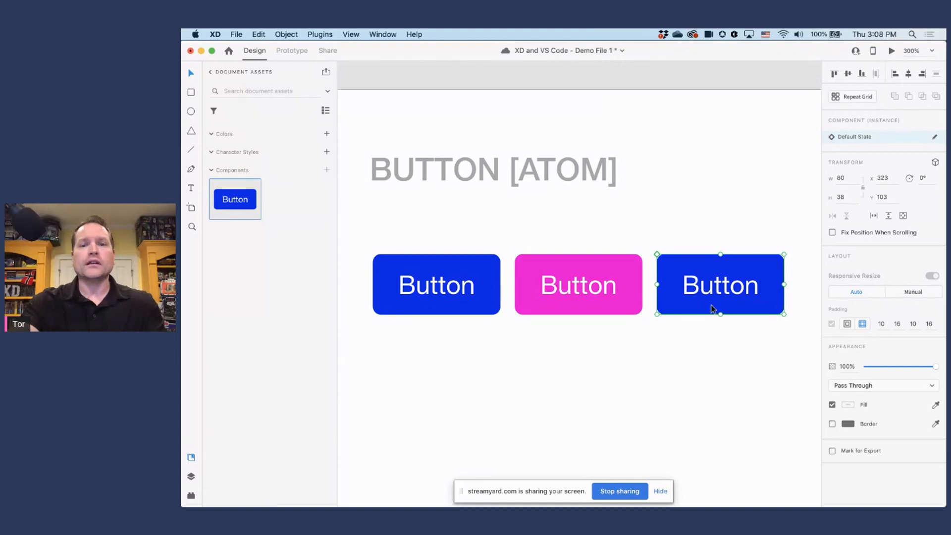
left_click(629, 268)
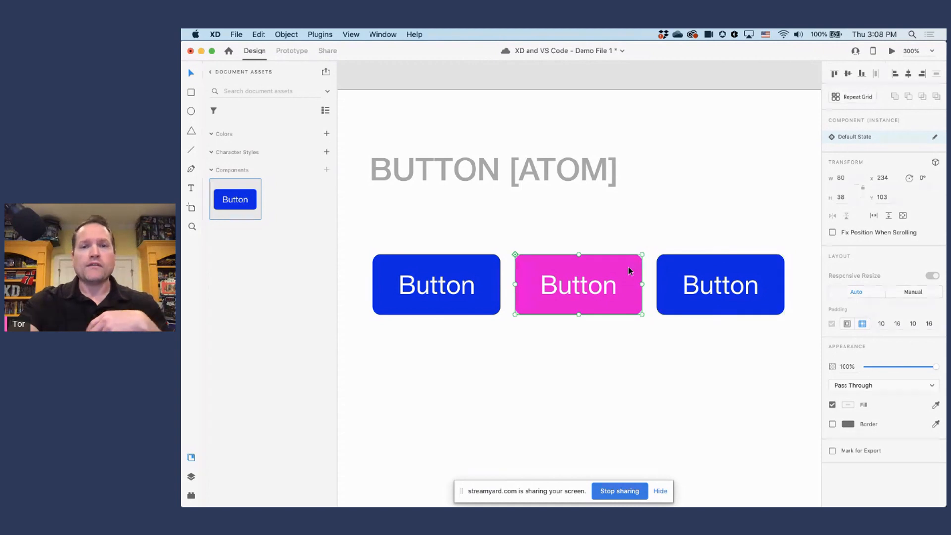
right_click(545, 266)
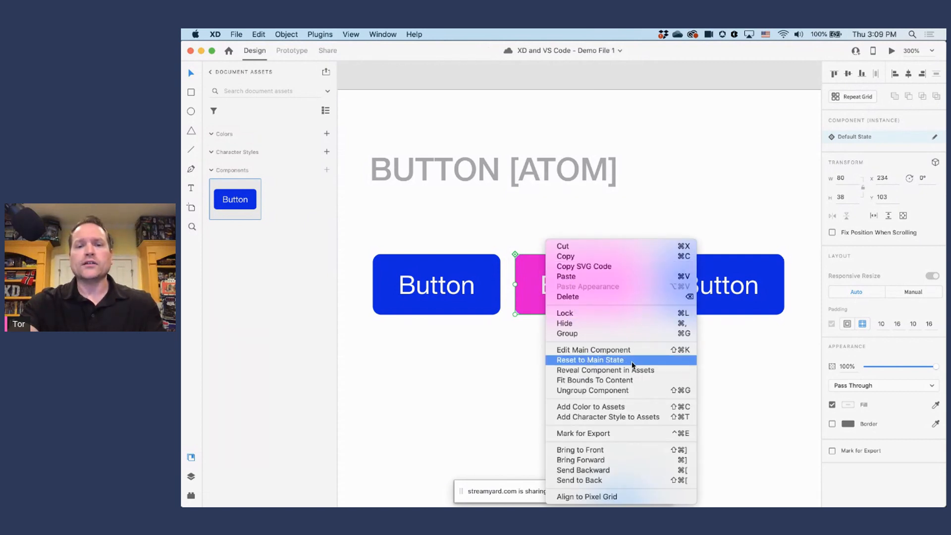
left_click(590, 360)
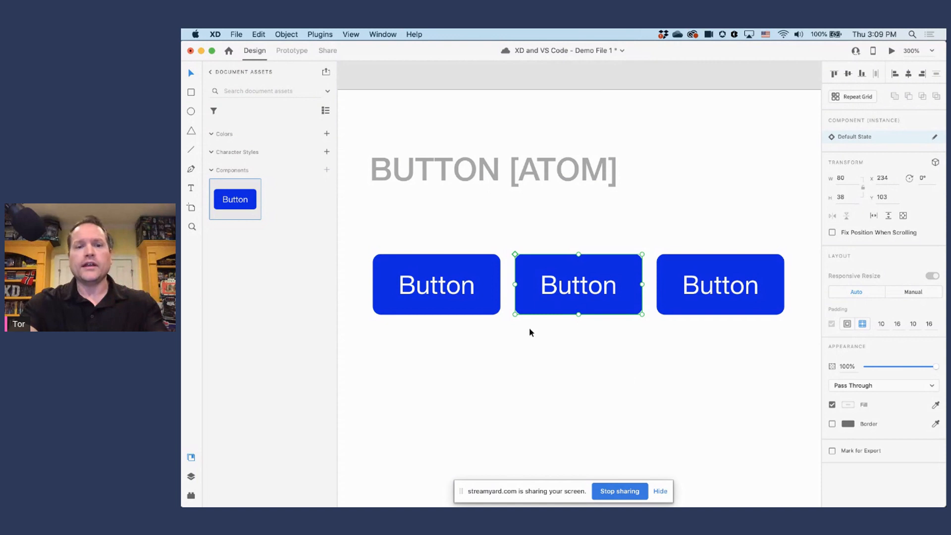
Step: Undo the instance reset and the button recolouring, and delete the two extra button instances
left_click(489, 285)
key("super+z")
key("super+z")
key("super+z")
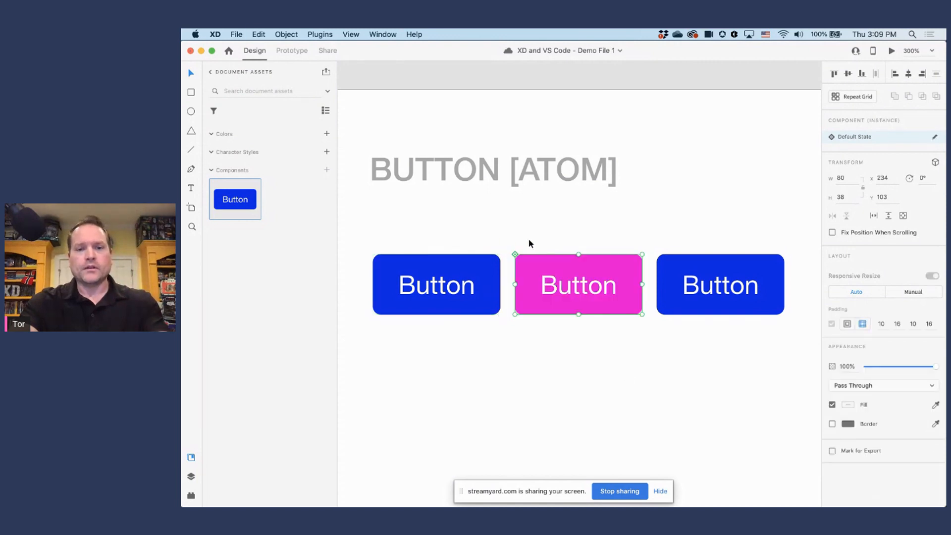
left_click_drag(519, 228, 756, 371)
key("Delete")
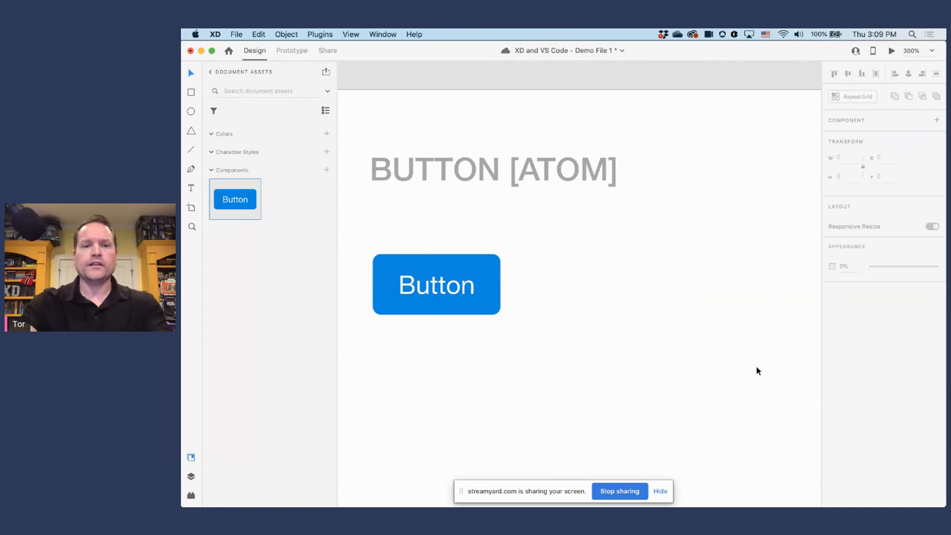
Step: Add a Hover State to the main button component
left_click(489, 283)
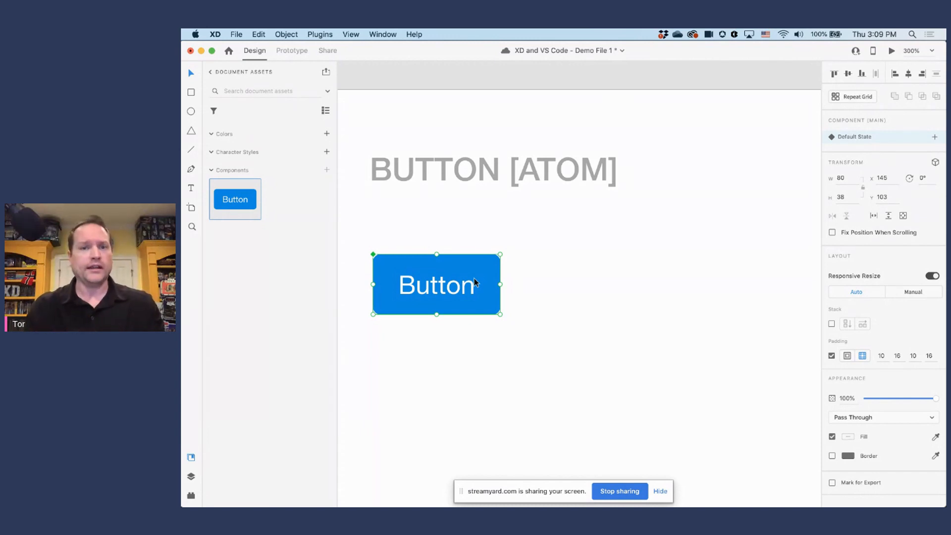
left_click(935, 137)
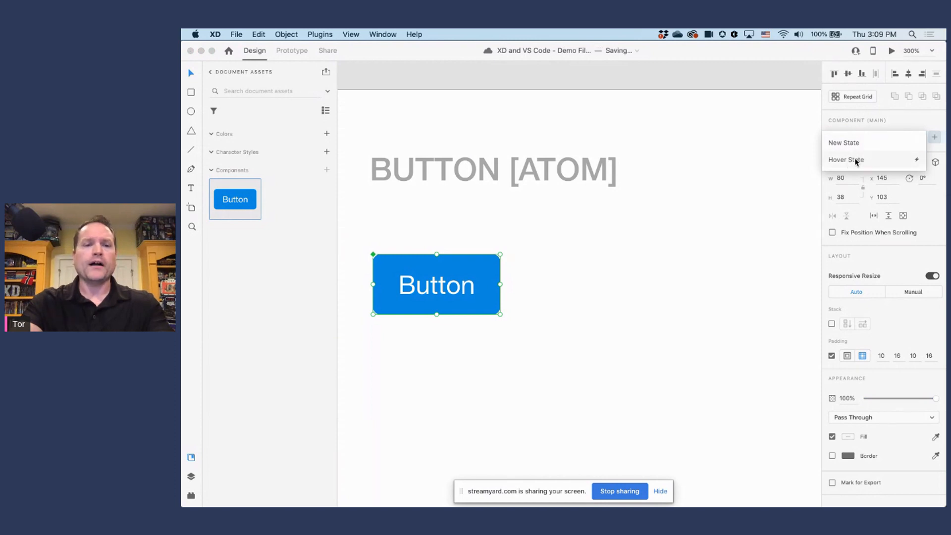
left_click(856, 160)
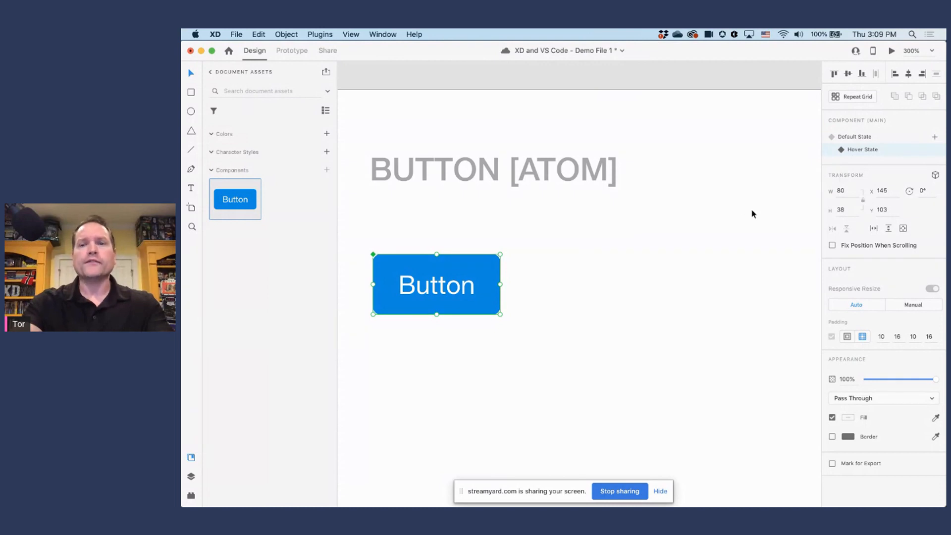
Step: Set the fill of the button's background shape to dark blue #044F86 in the Hover State
double_click(485, 261)
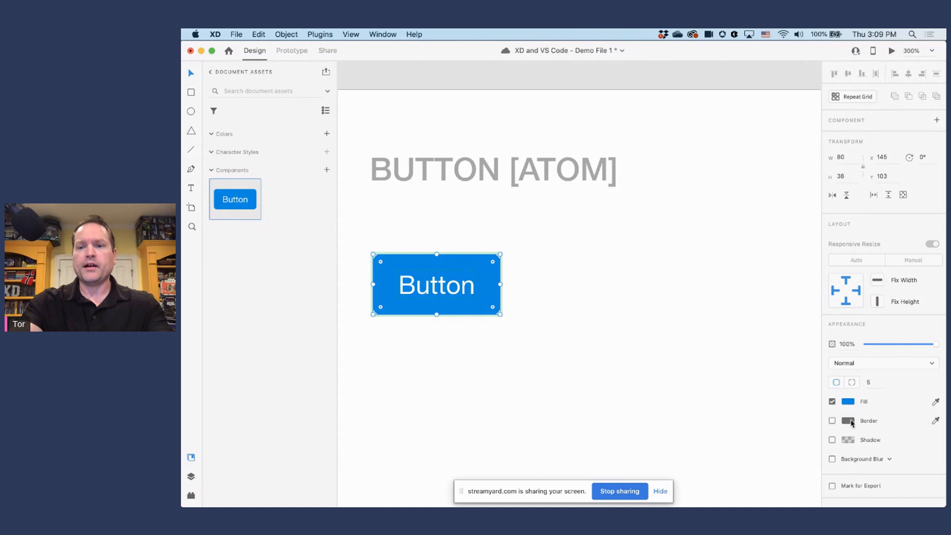
left_click(849, 402)
mouse_move(804, 375)
left_mouse_down()
mouse_move(795, 376)
mouse_move(802, 391)
left_mouse_up()
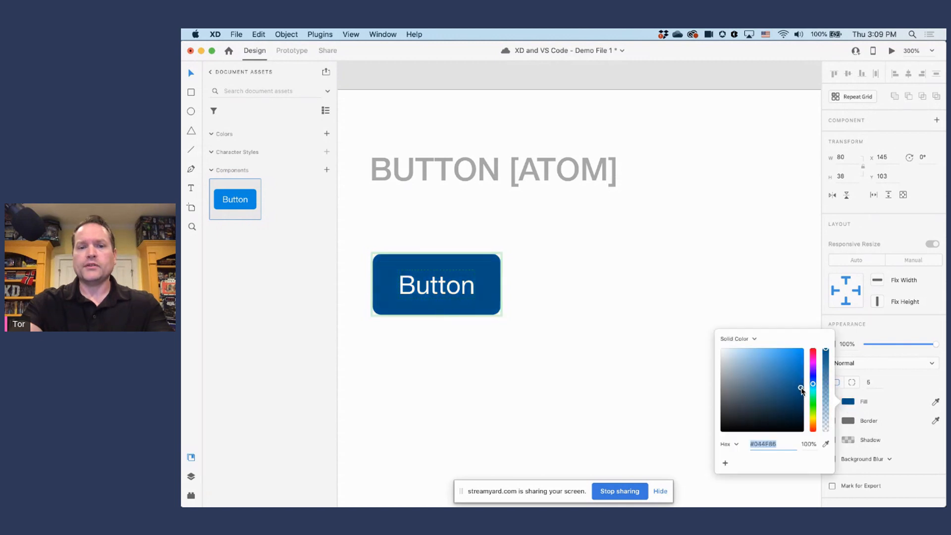
left_click(586, 282)
Step: Compare the main button's Default State and Hover State, ending on the Default State
left_click(474, 265)
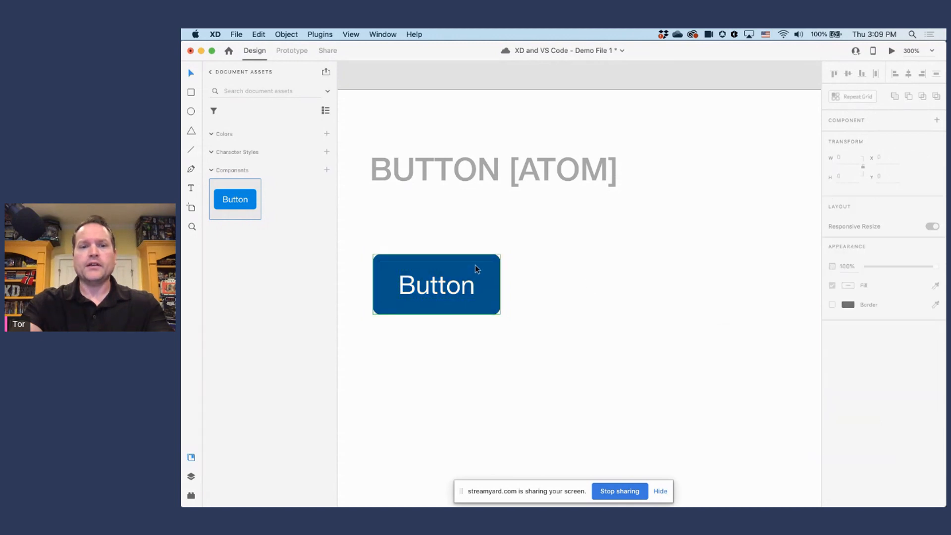
left_click(851, 139)
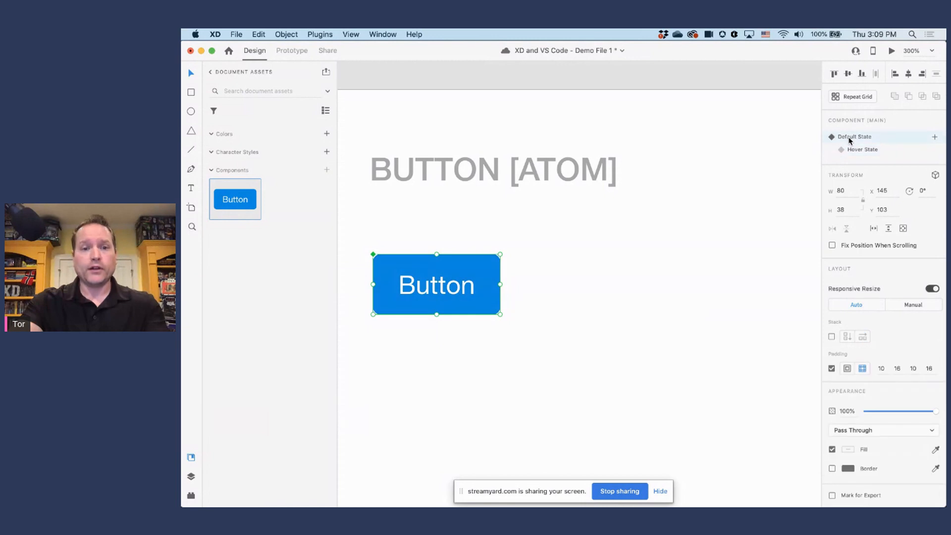
left_click(857, 150)
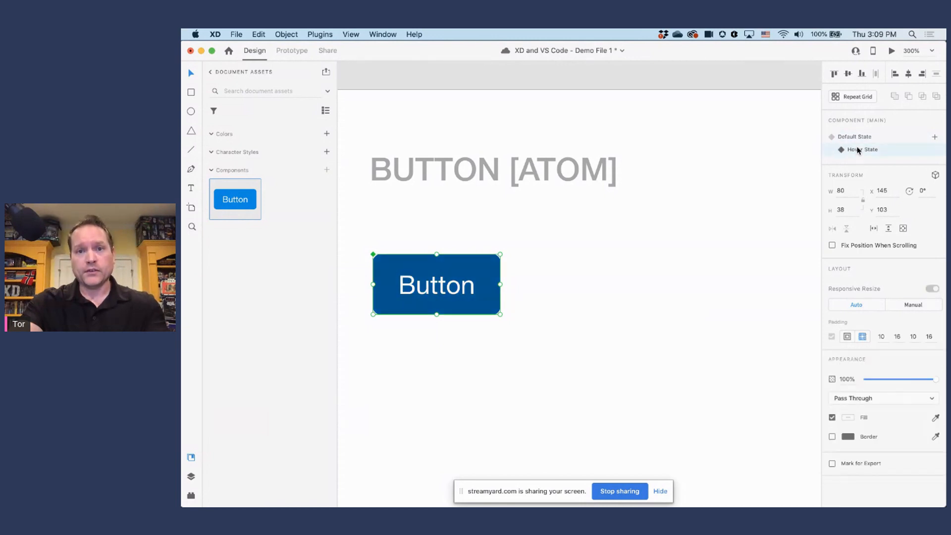
left_click(862, 138)
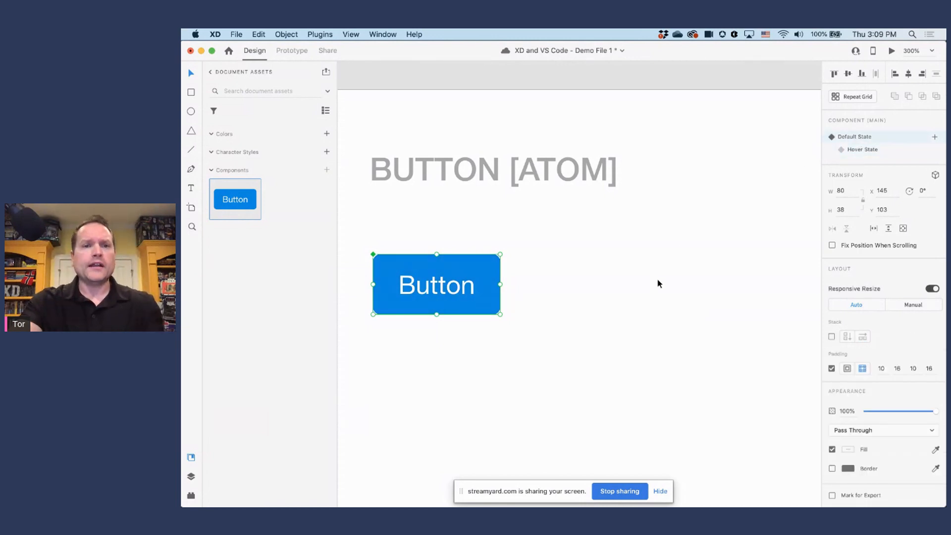
Step: In Prototype mode, make the button's hover interaction a Transition to Hover State with the animation set to None
left_click(292, 51)
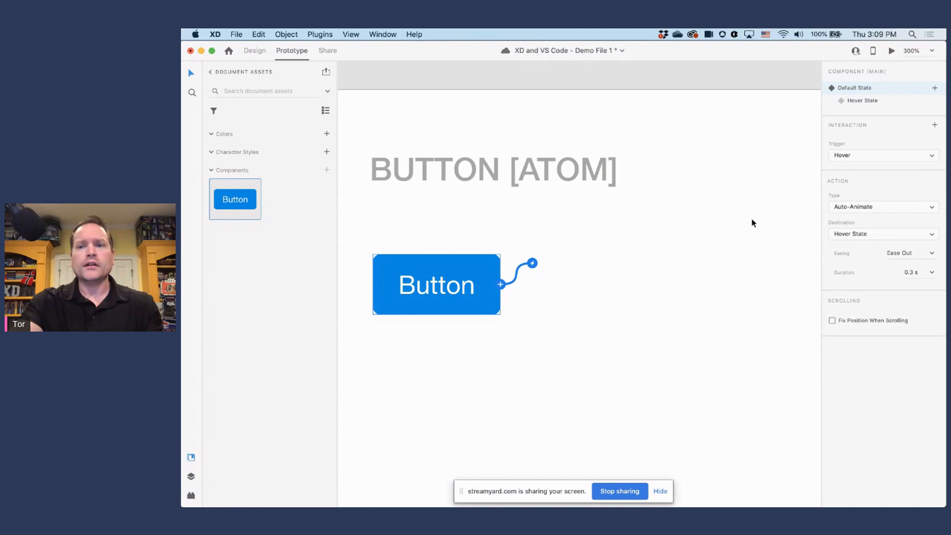
left_click(872, 161)
left_click(810, 155)
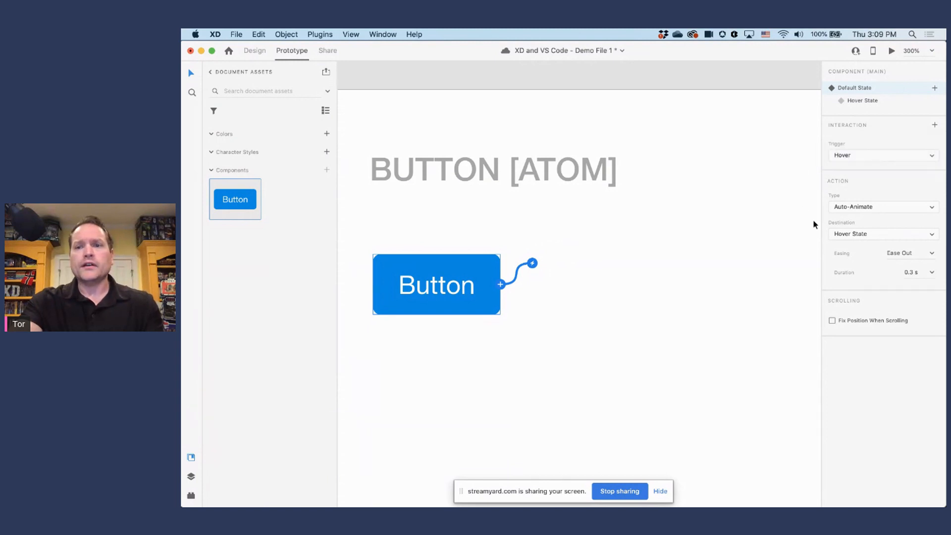
left_click(853, 234)
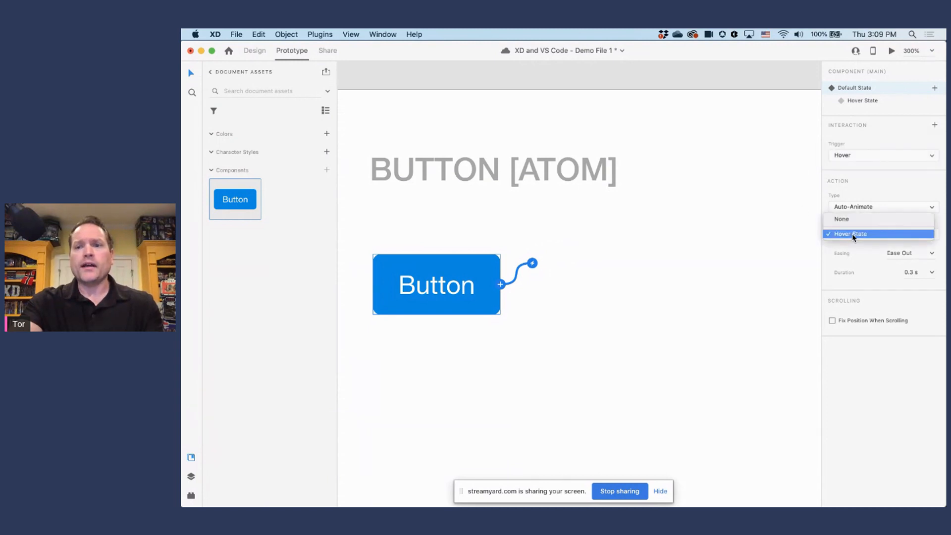
left_click(807, 235)
left_click(862, 208)
left_click(862, 198)
left_click(876, 279)
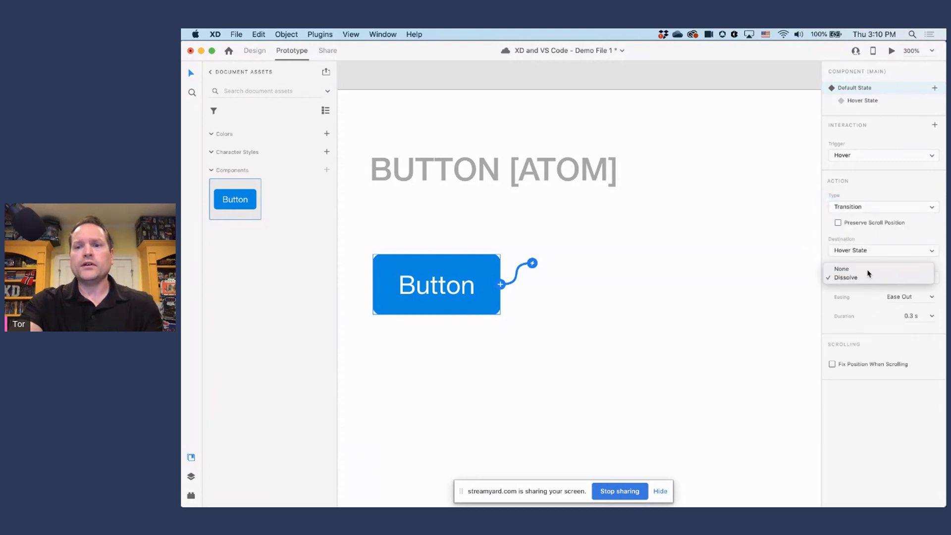
left_click(873, 270)
Step: Preview the prototype to test the button's hover behaviour, and return to Design mode
left_click(891, 51)
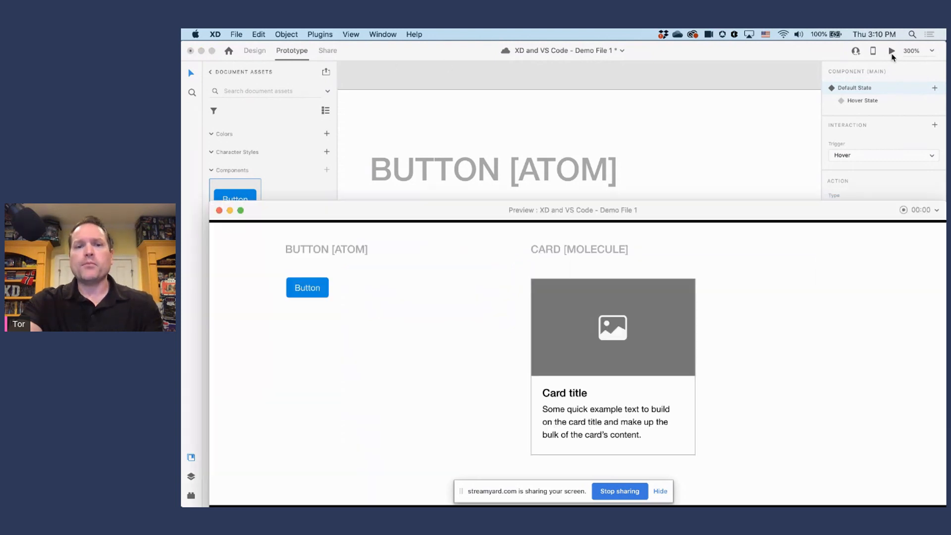
left_click_drag(717, 176, 706, 105)
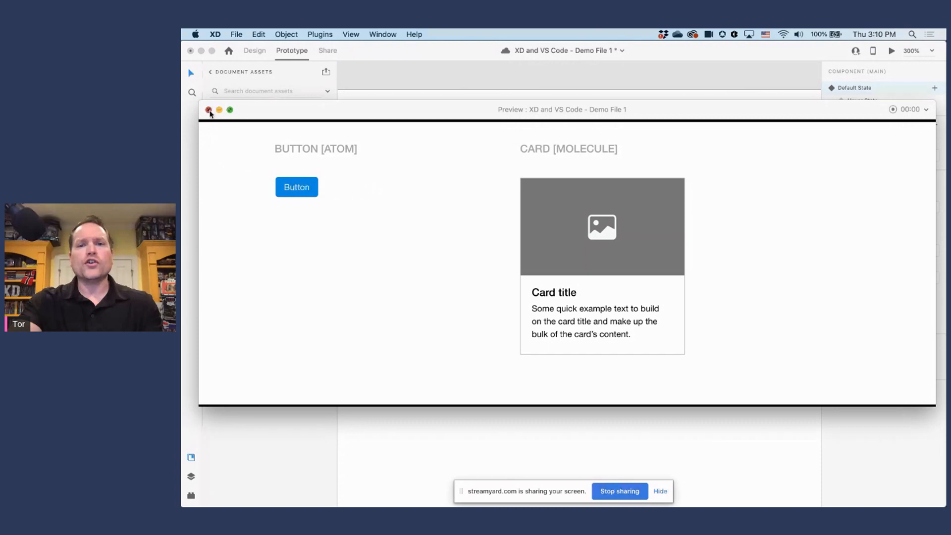
left_click(209, 110)
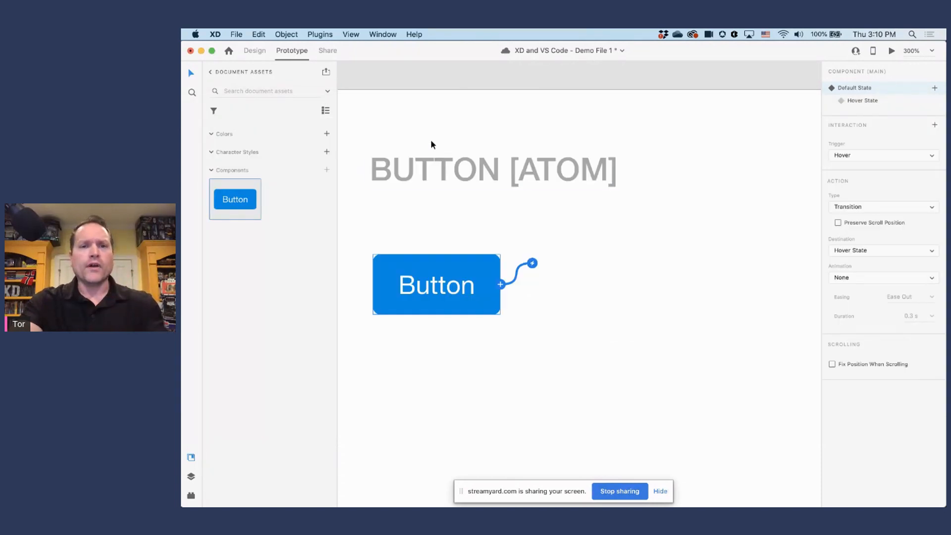
left_click_drag(431, 204, 482, 208)
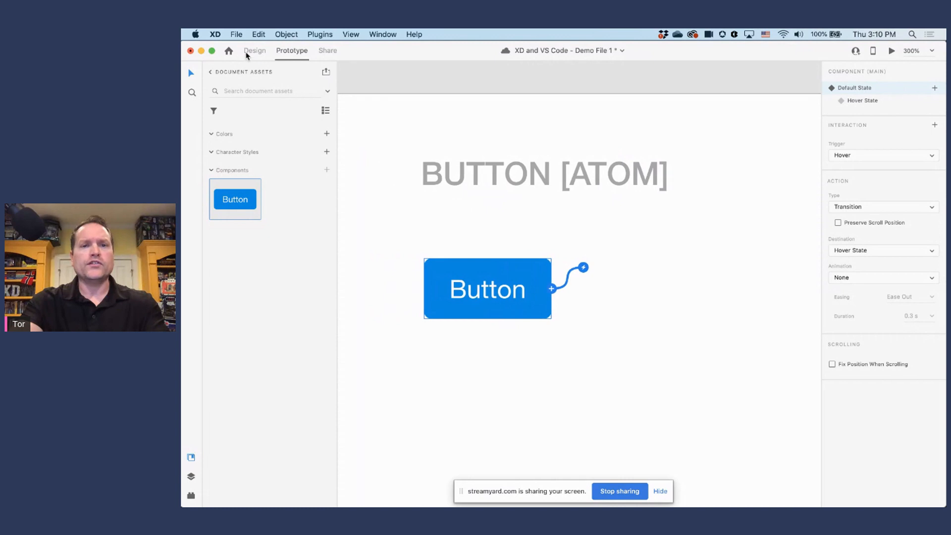
left_click(254, 50)
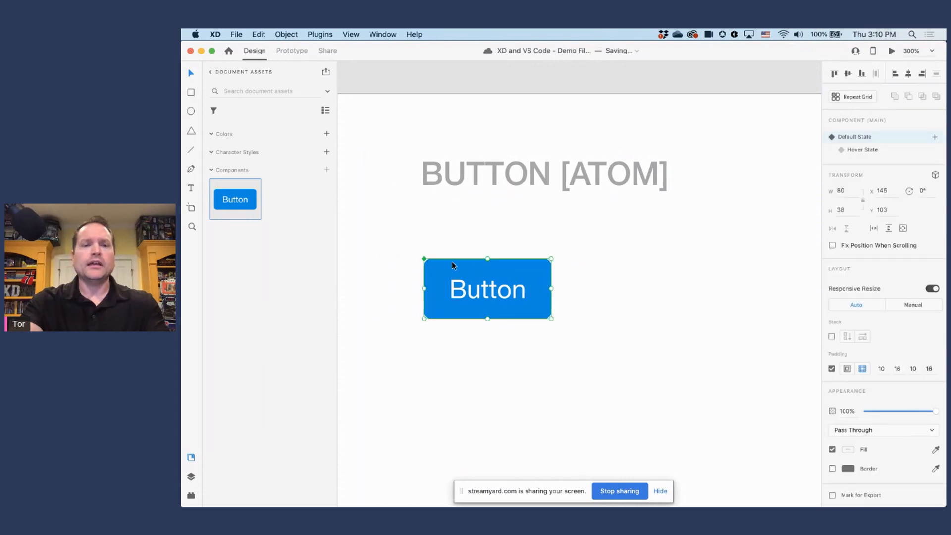
Step: Place two button instances from the document assets, one beside the main button and one below that instance
left_click_drag(250, 212, 653, 296)
left_click_drag(659, 332, 609, 293)
left_click_drag(248, 199, 602, 387)
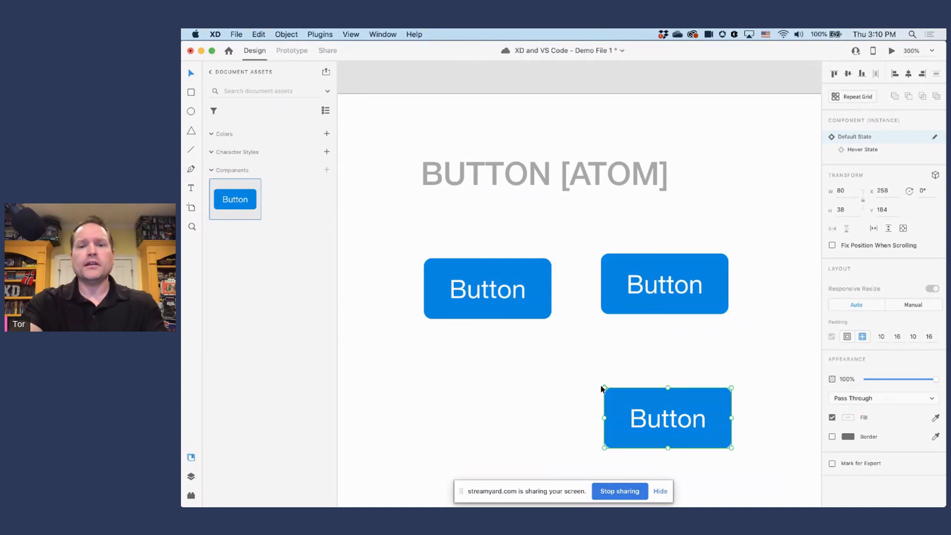
Step: Preview the hover state on all three buttons, and delete the two added instances
left_click(891, 51)
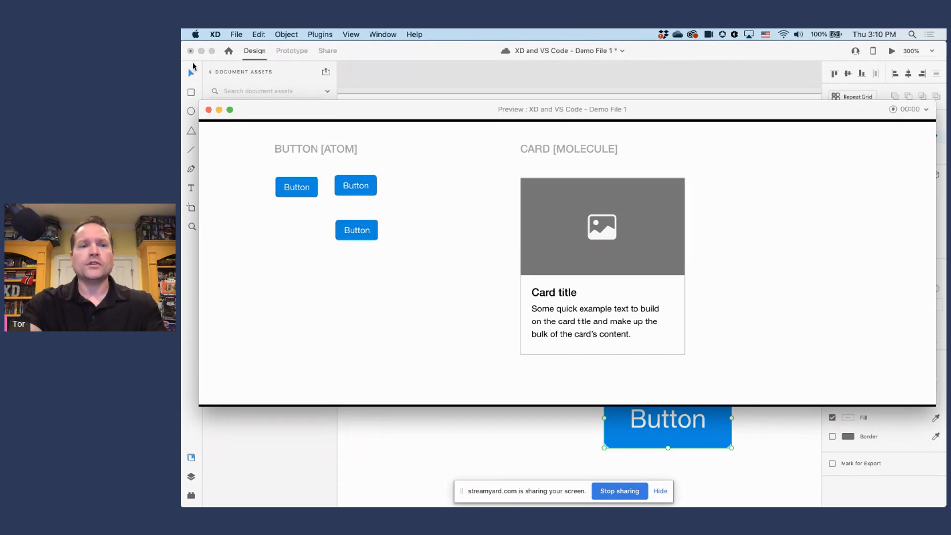
left_click(209, 109)
left_click_drag(577, 231, 758, 427)
key("Delete")
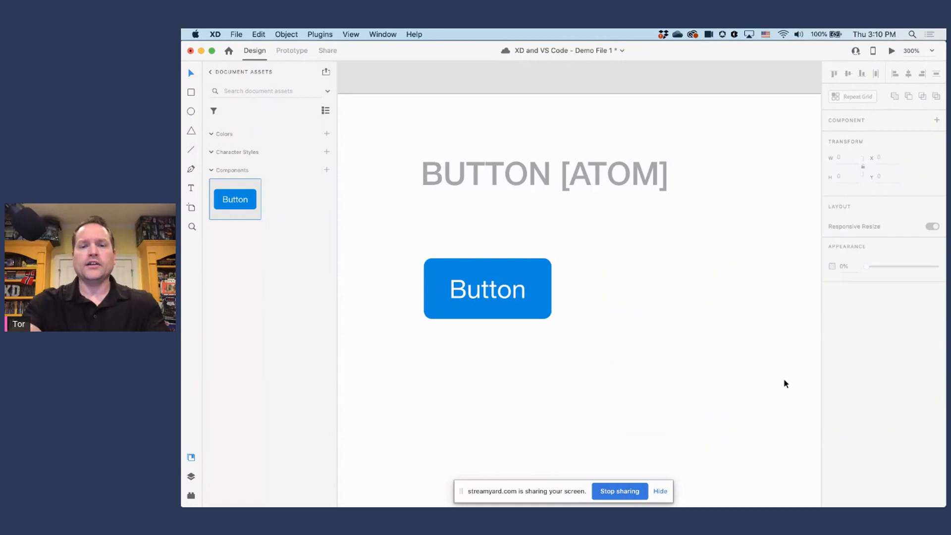
Step: Duplicate the main button component and place the copy in the empty area between it and the card
left_click(541, 264)
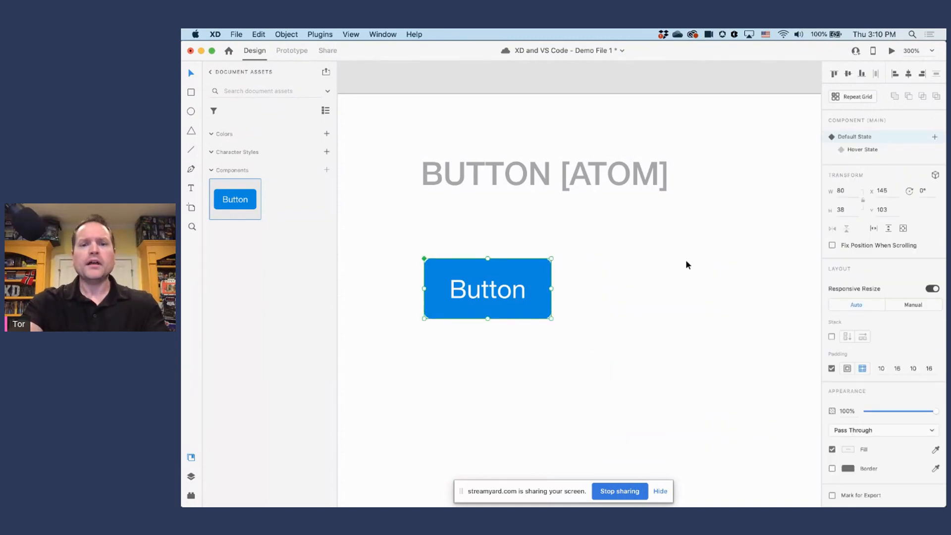
left_click(651, 272, "alt")
left_click(651, 272, "alt")
left_click_drag(688, 295, 535, 229)
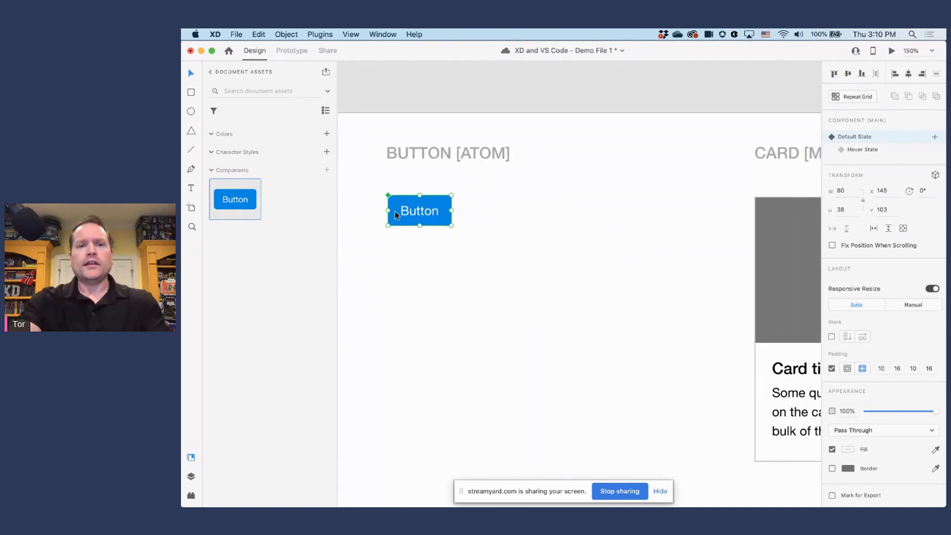
left_click_drag(406, 210, 562, 352)
left_click_drag(648, 404, 466, 279)
left_click_drag(403, 238, 400, 285)
left_click_drag(606, 275, 566, 341)
Step: Move the button copy beneath the card's body text so that it overlaps the card's lower edge
left_click(585, 228)
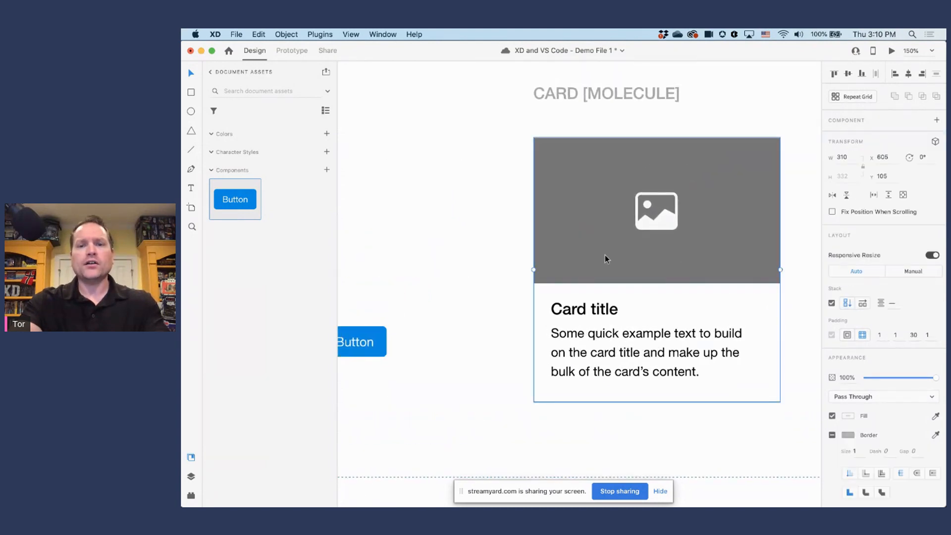
left_click_drag(371, 337, 601, 422)
left_click_drag(673, 388, 601, 365)
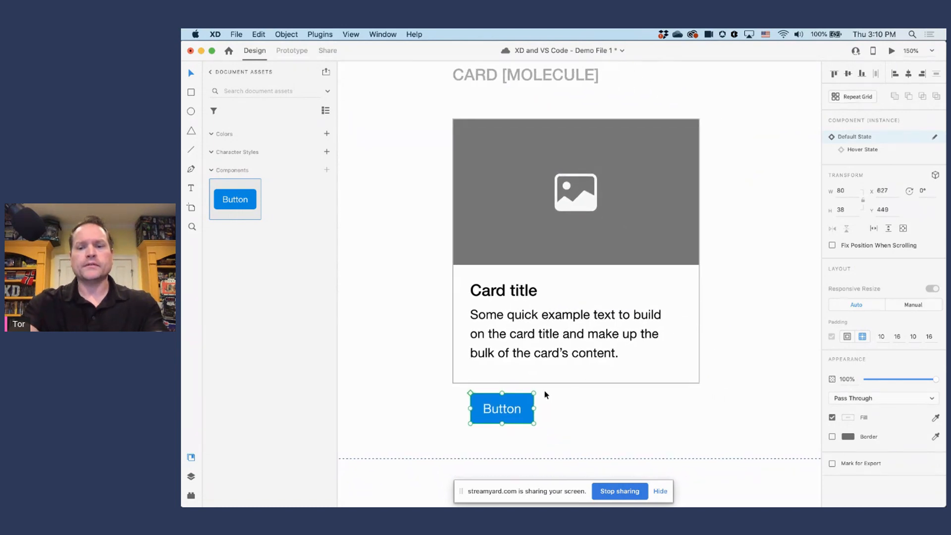
left_click_drag(518, 413, 519, 399)
Step: Inspect the card's stack and padding, and adjust the spacing around the card title to 17 above and 14 below
left_click(503, 231)
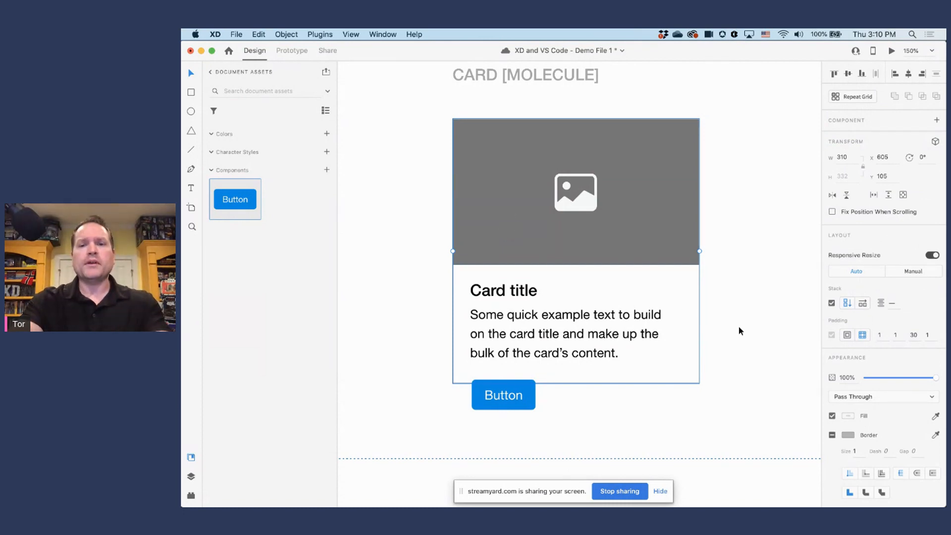
left_click(888, 335)
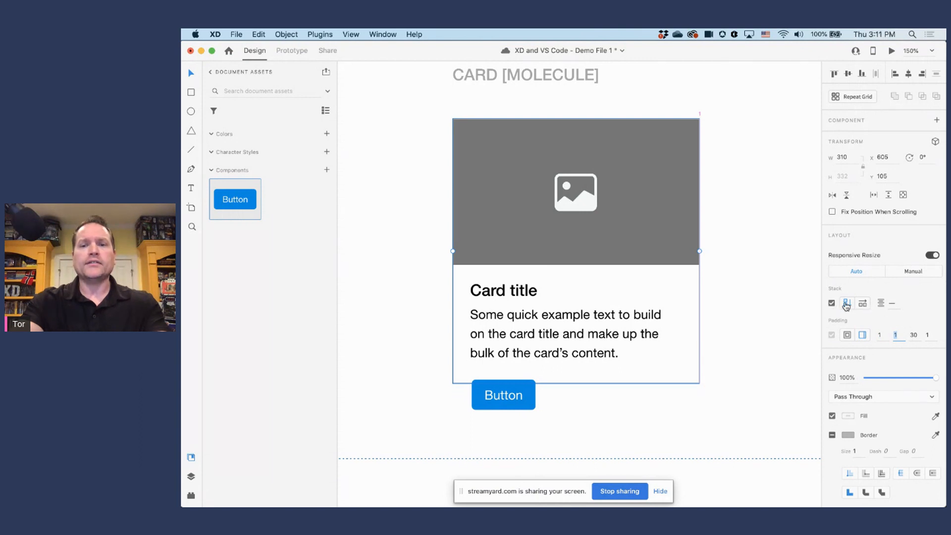
left_click(520, 321)
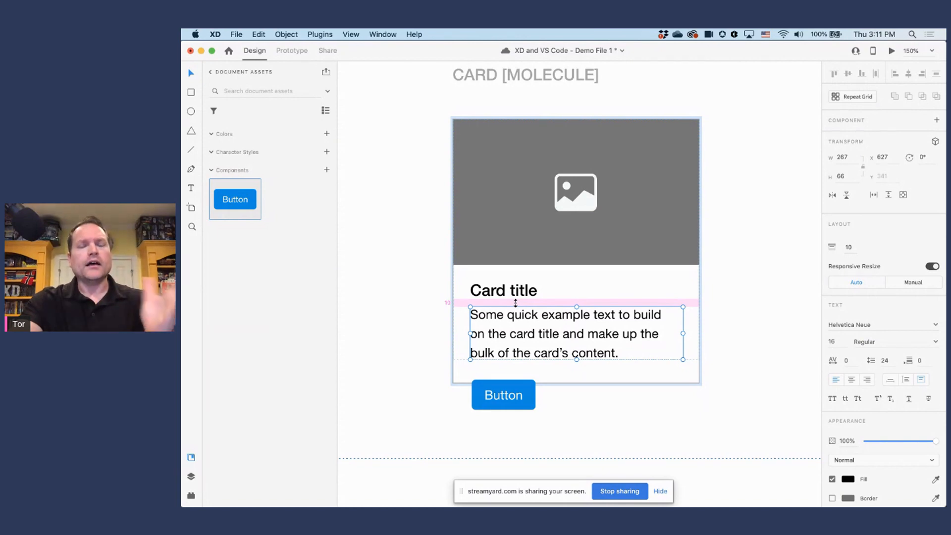
left_click_drag(516, 304, 523, 285)
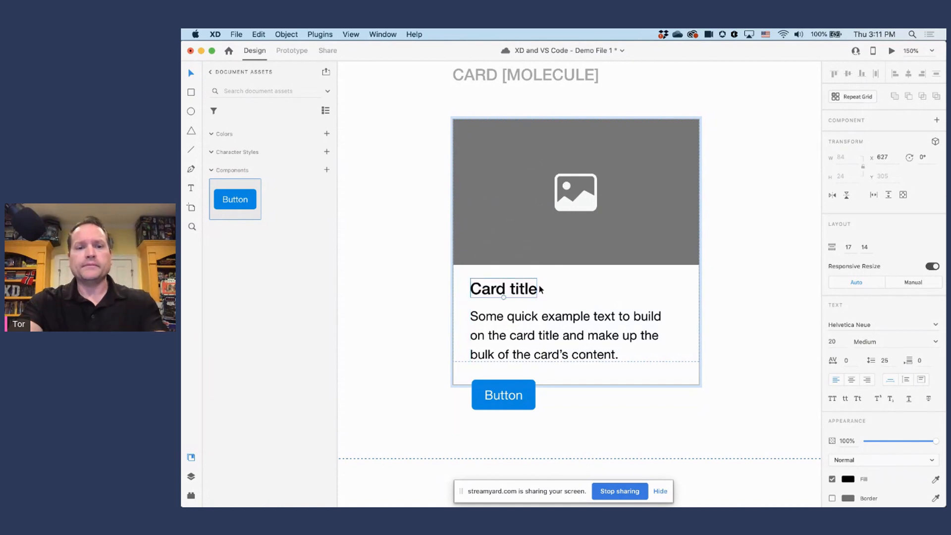